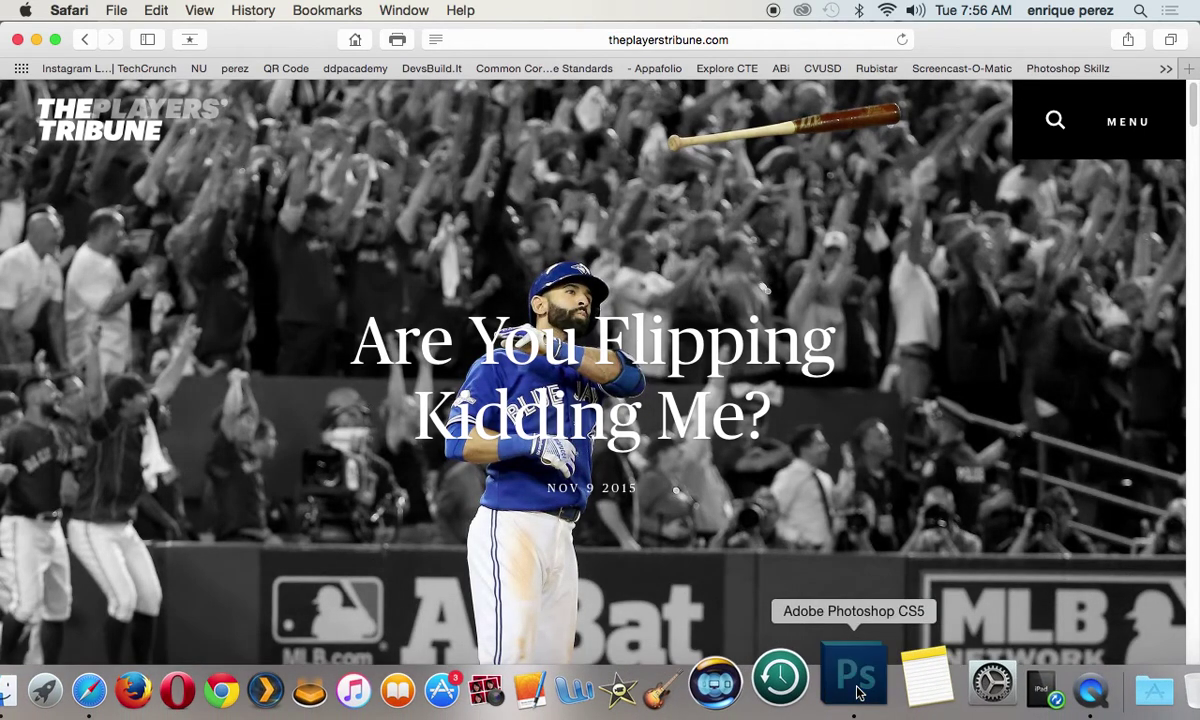
- Switch from Safari to Photoshop, where the colour baseball photo is open as Layer 0
left_click(873, 681)
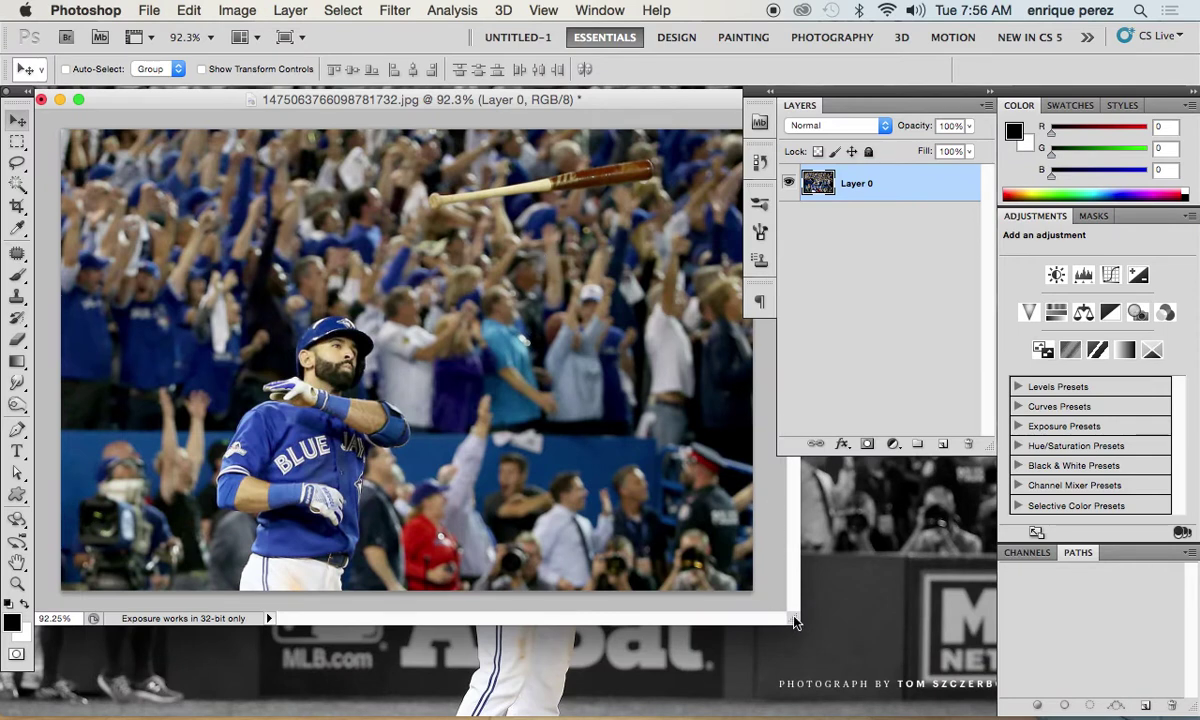
- Duplicate Layer 0 as 'Layer 0 copy', then test-move the copy and undo the move
left_click_drag(793, 620, 784, 678)
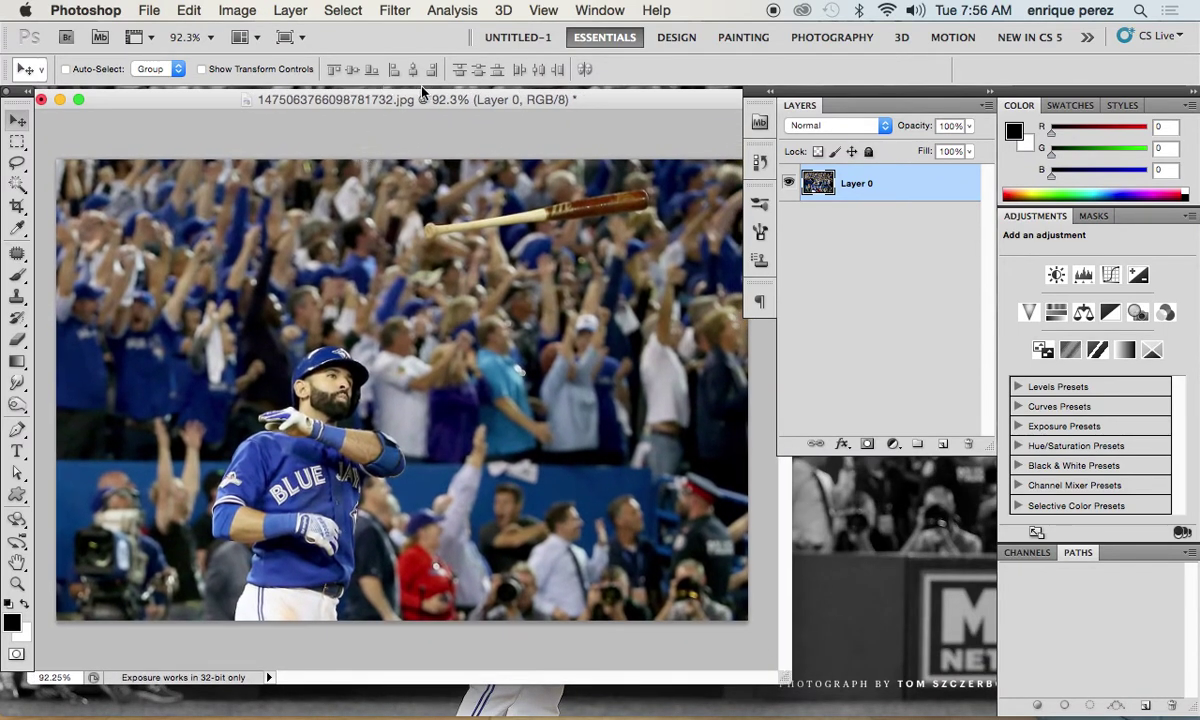
left_click(288, 11)
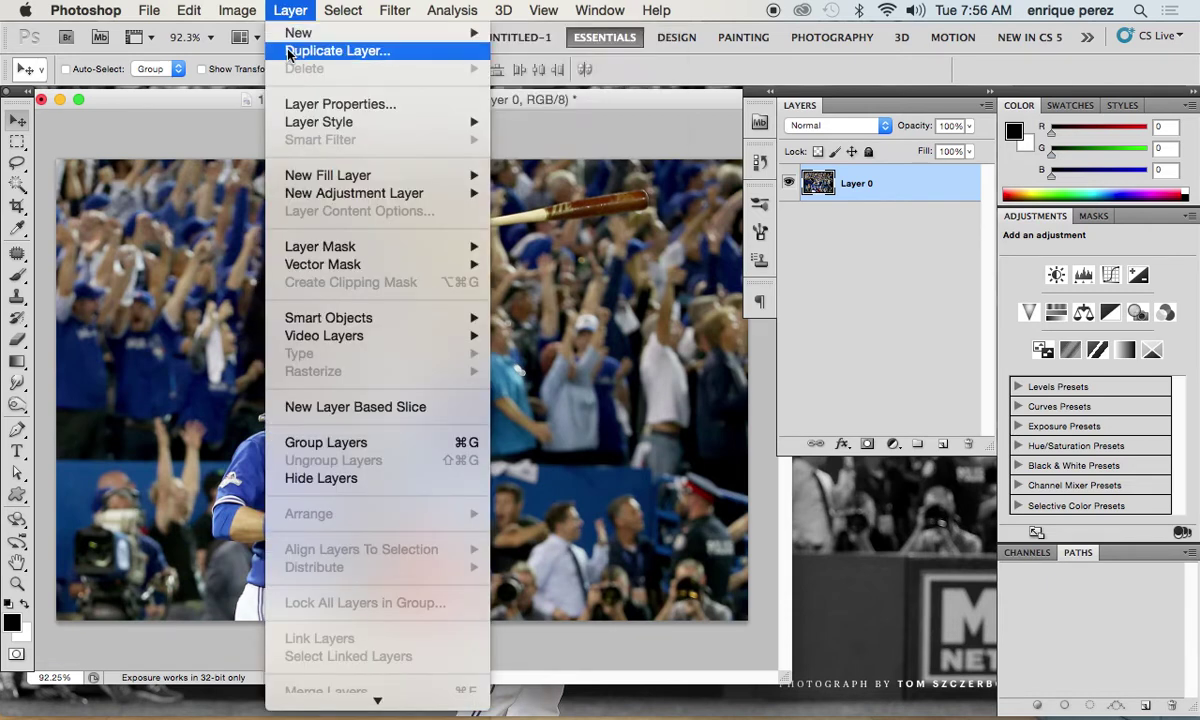
left_click(282, 52)
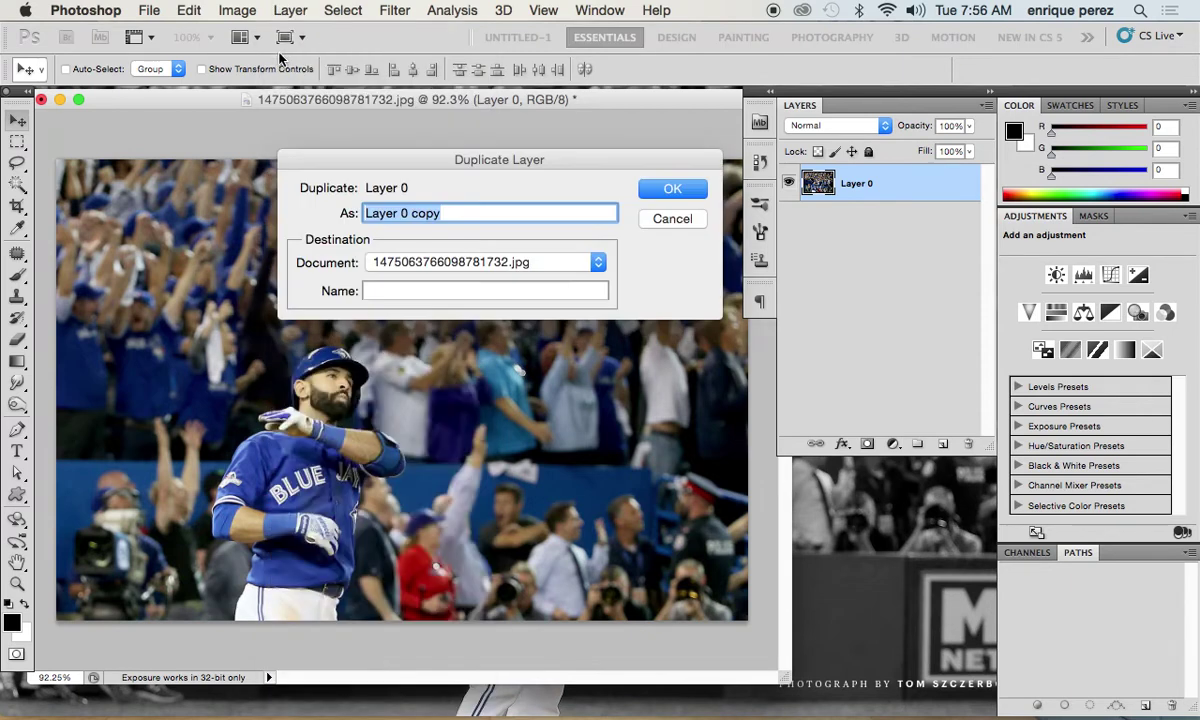
left_click(658, 192)
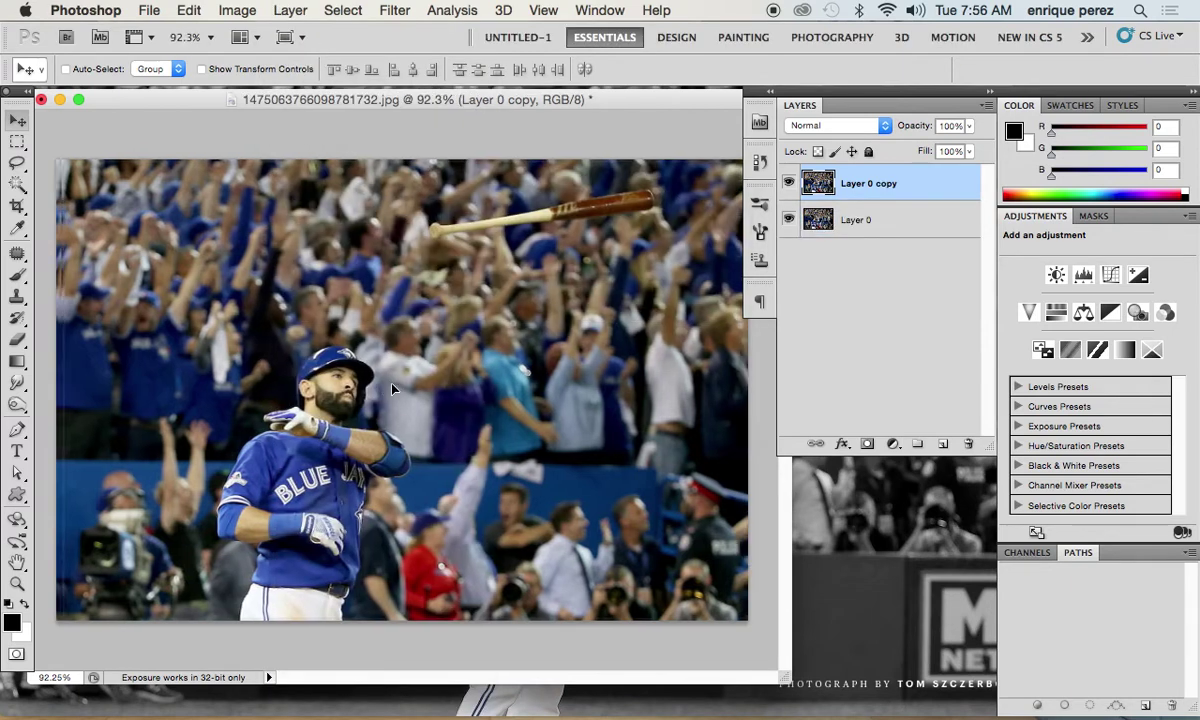
left_click_drag(367, 392, 457, 390)
key("super+z")
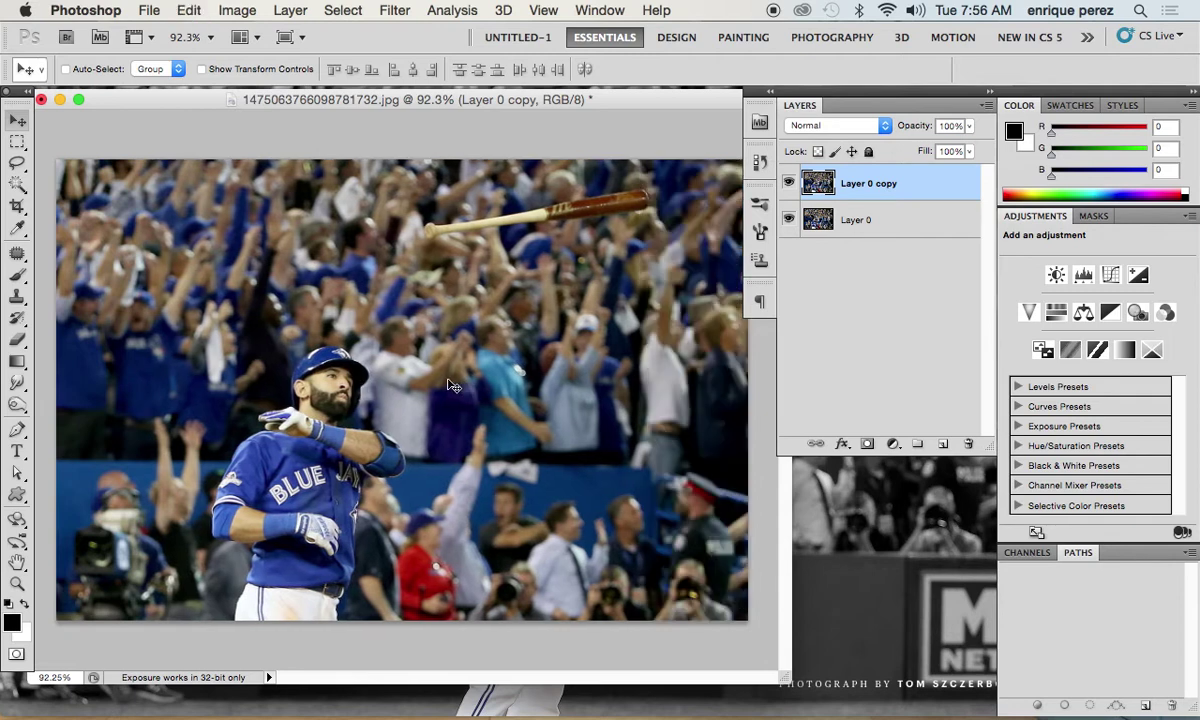
left_click(237, 10)
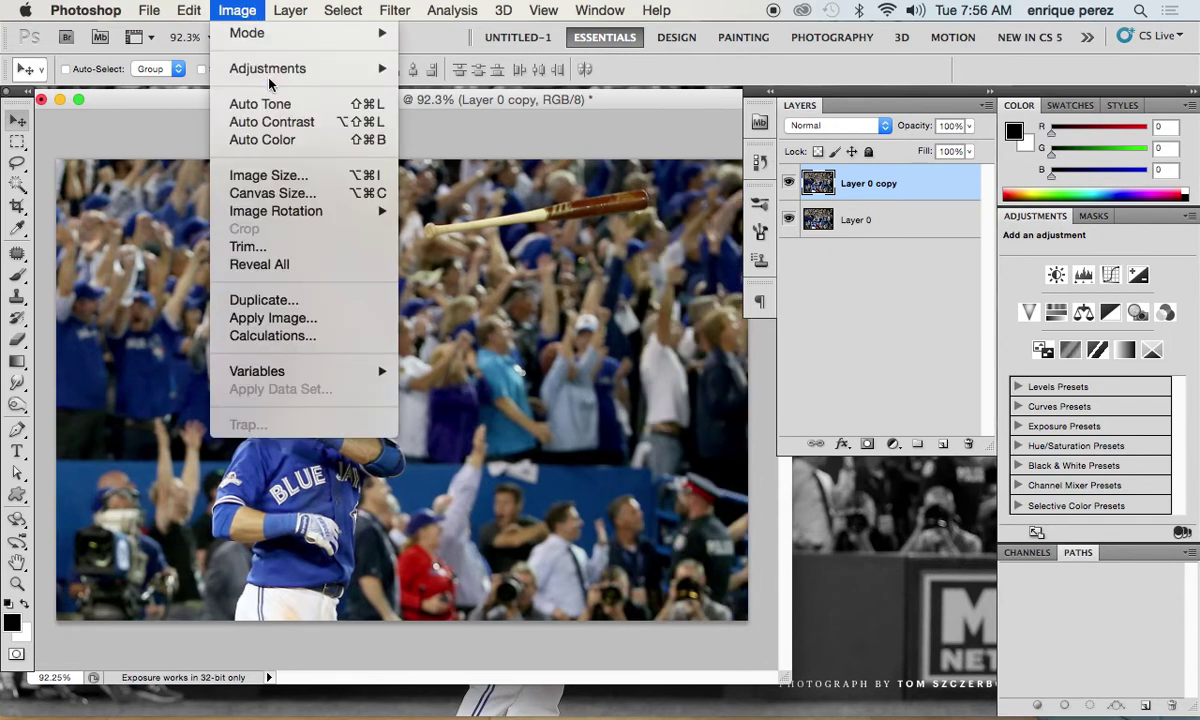
mouse_move(267, 68)
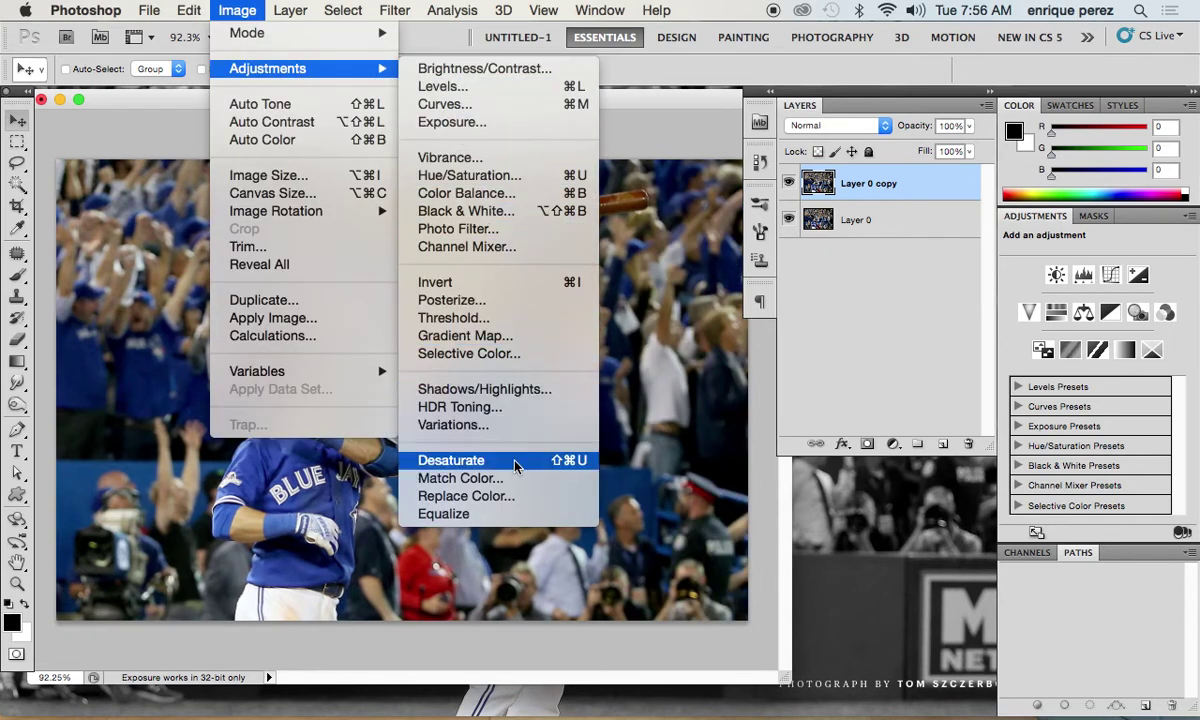
- Desaturate Layer 0 copy, then test-shift it over the colour original and undo
left_click(514, 462)
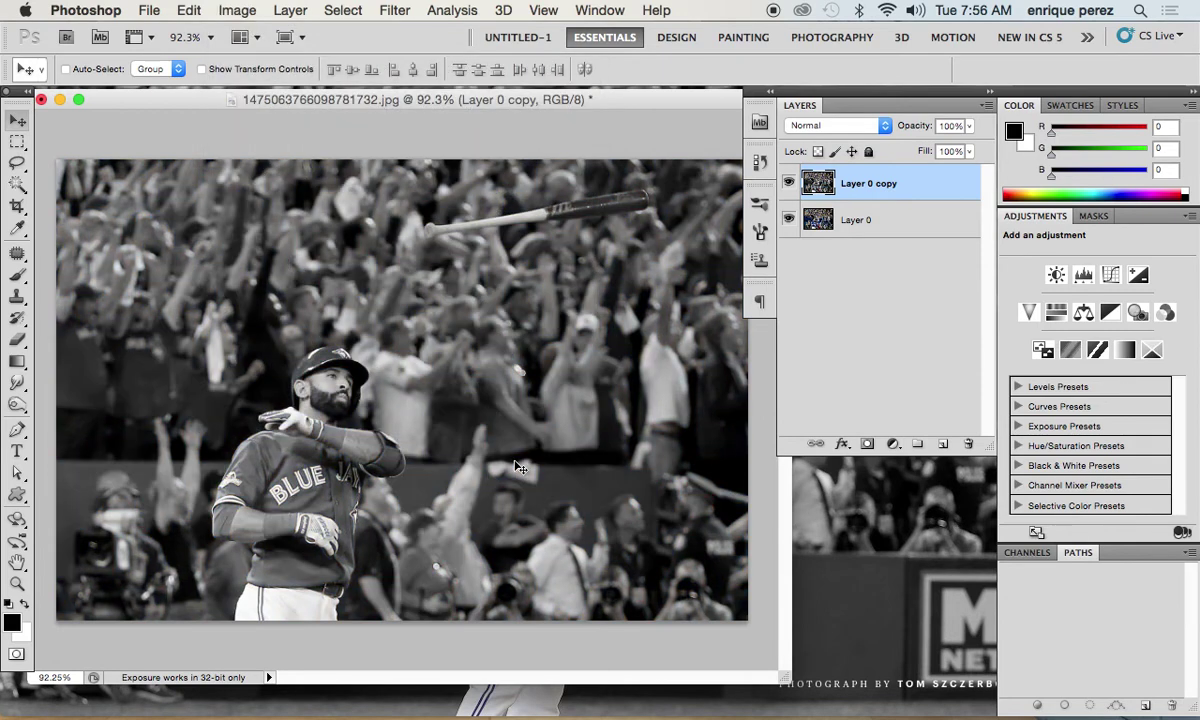
left_click_drag(326, 418, 406, 420)
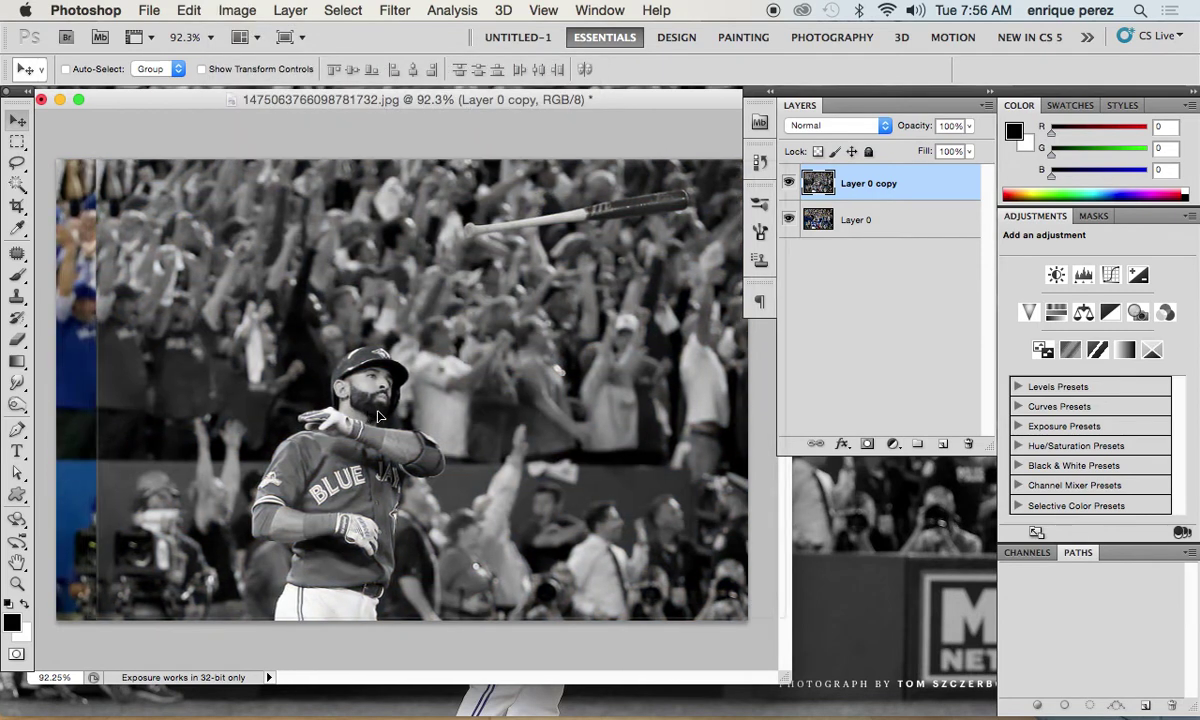
key("ctrl+z")
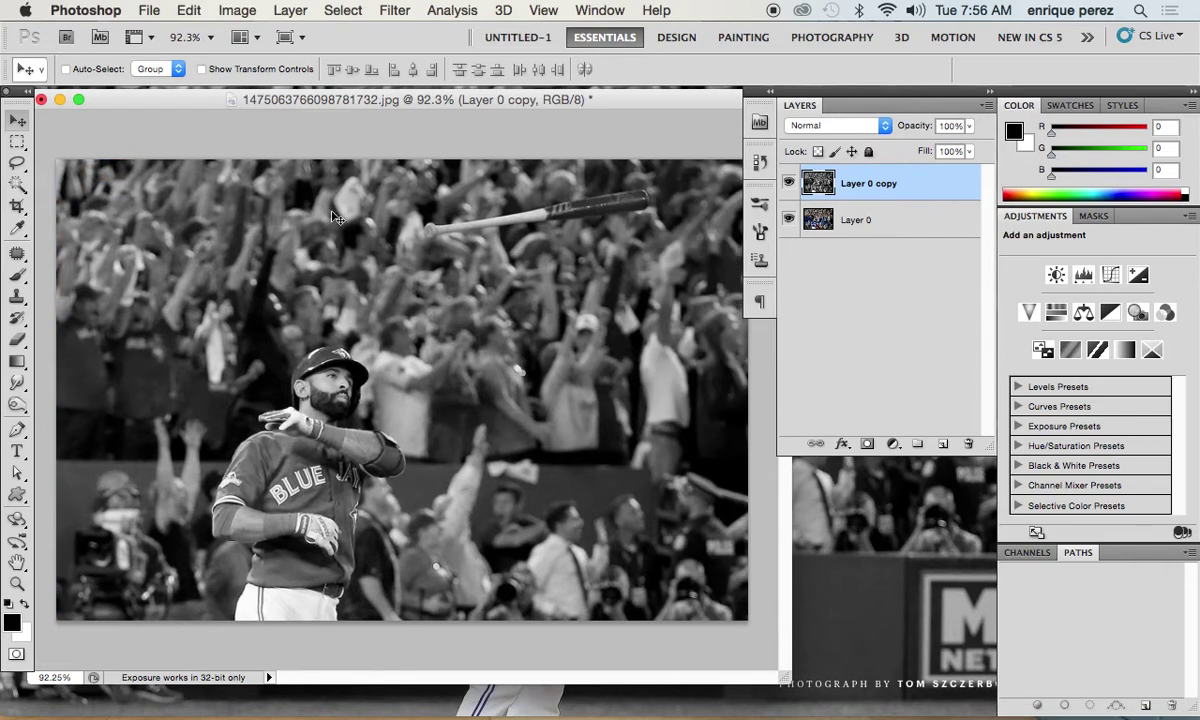
- Enter Quick Mask mode and paint the player's cap, jersey and pants with a 49 px brush
left_click(331, 11)
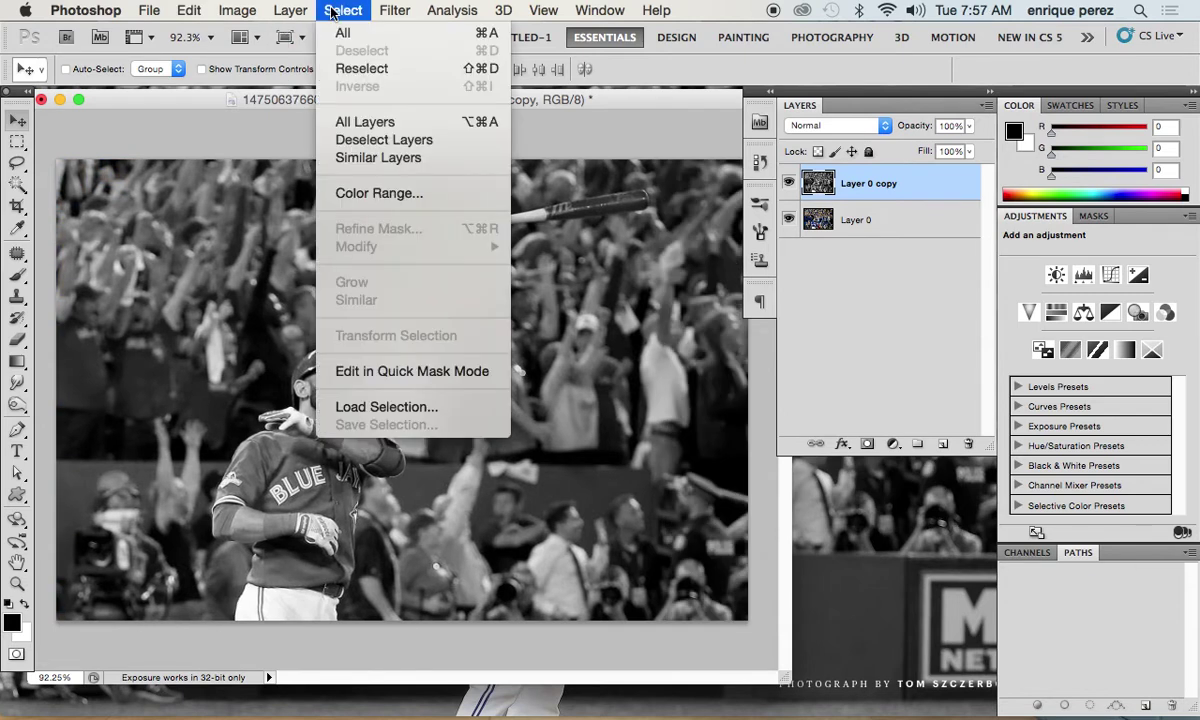
left_click(477, 372)
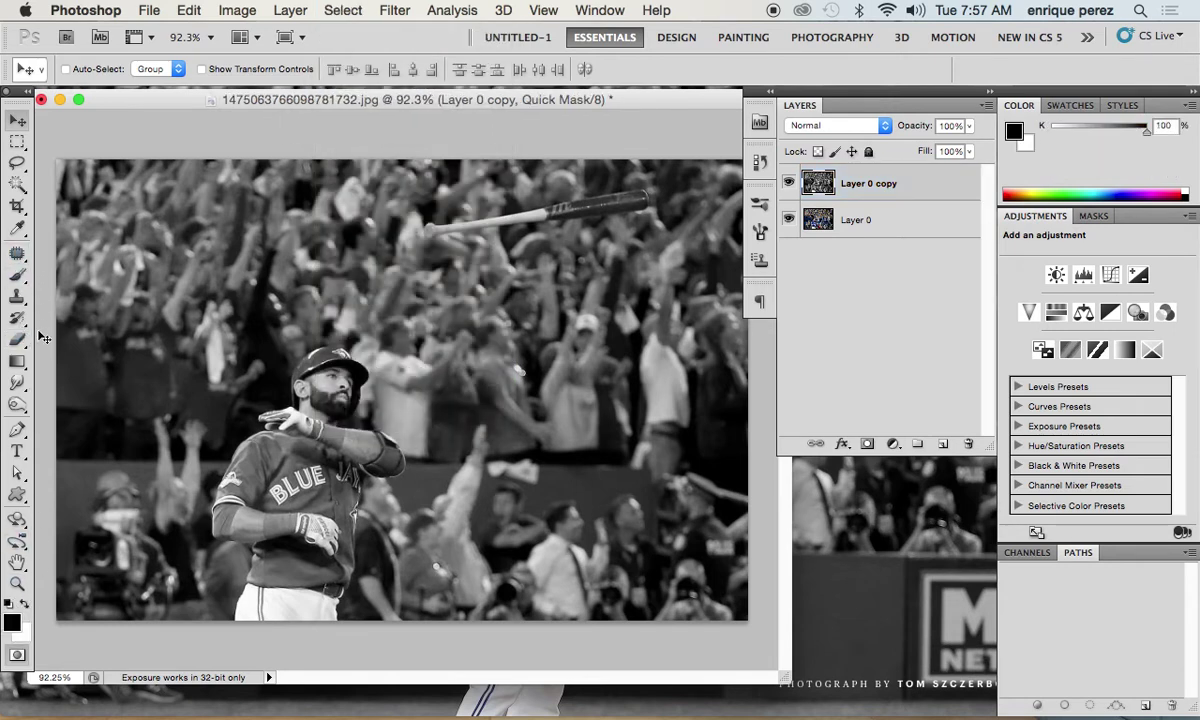
key("b")
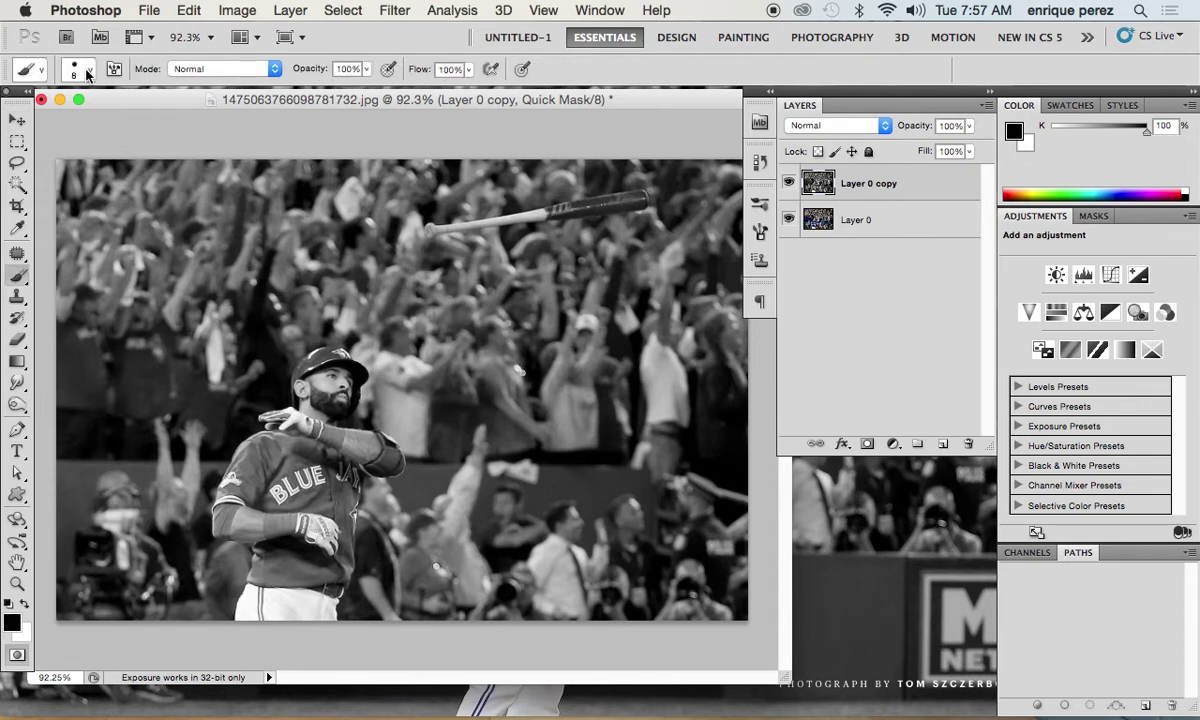
left_click(87, 72)
left_click_drag(48, 127, 69, 122)
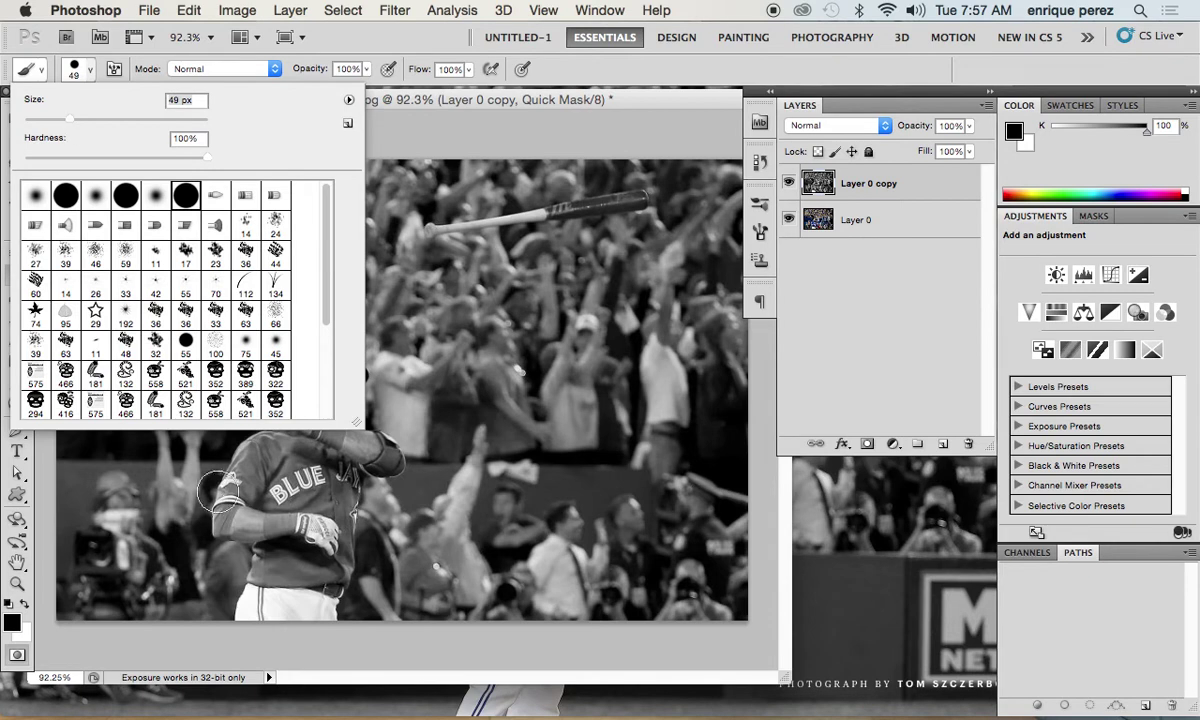
left_click(270, 488)
mouse_move(286, 503)
left_mouse_down()
mouse_move(305, 440)
mouse_move(304, 606)
mouse_move(294, 571)
mouse_move(310, 545)
mouse_move(330, 545)
mouse_move(302, 392)
mouse_move(312, 368)
mouse_move(334, 382)
mouse_move(315, 352)
mouse_move(300, 352)
mouse_move(313, 388)
mouse_move(294, 385)
mouse_move(294, 418)
mouse_move(270, 428)
mouse_move(289, 450)
mouse_move(272, 420)
mouse_move(252, 425)
mouse_move(238, 435)
mouse_move(249, 477)
mouse_move(229, 462)
mouse_move(224, 478)
mouse_move(243, 516)
mouse_move(262, 462)
mouse_move(289, 468)
mouse_move(295, 615)
mouse_move(258, 550)
mouse_move(275, 502)
mouse_move(250, 565)
mouse_move(257, 614)
mouse_move(240, 555)
mouse_move(270, 572)
mouse_move(287, 482)
mouse_move(327, 455)
mouse_move(317, 420)
mouse_move(288, 418)
mouse_move(316, 425)
mouse_move(333, 487)
mouse_move(311, 467)
mouse_move(305, 500)
mouse_move(320, 538)
left_mouse_up()
- Zoom to 200% on the player and reduce the brush to 15 px
key("z")
left_click(277, 485)
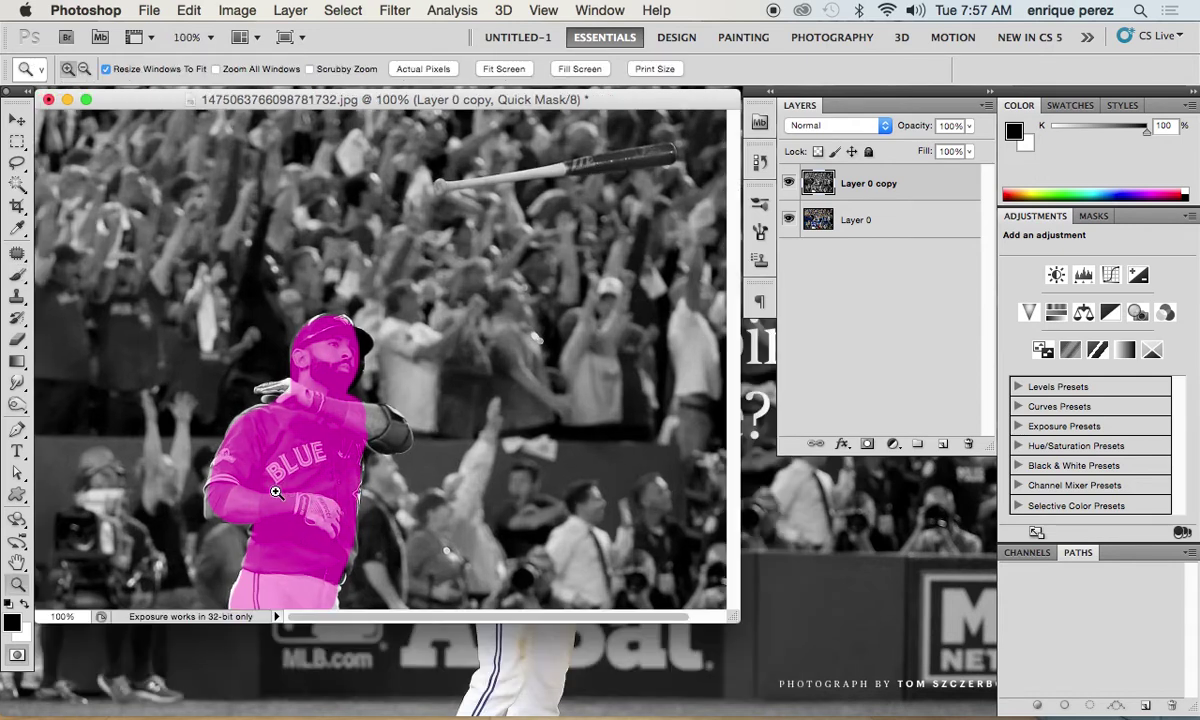
left_click(260, 358)
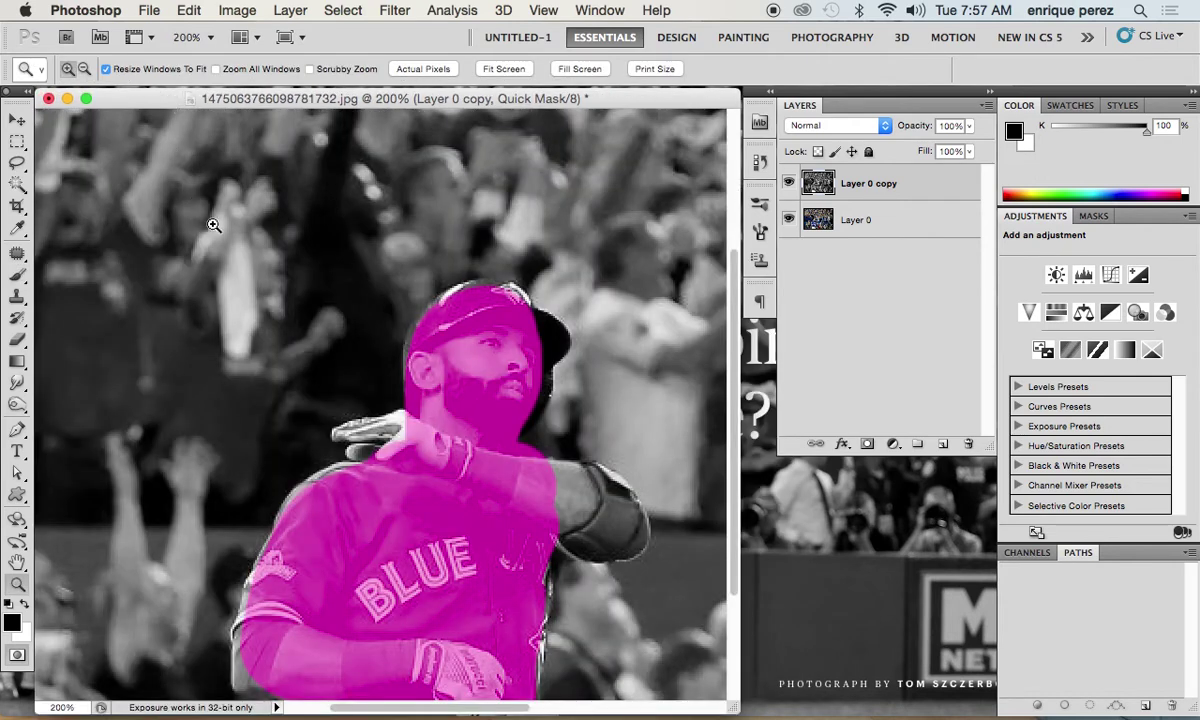
key("b")
left_click(88, 69)
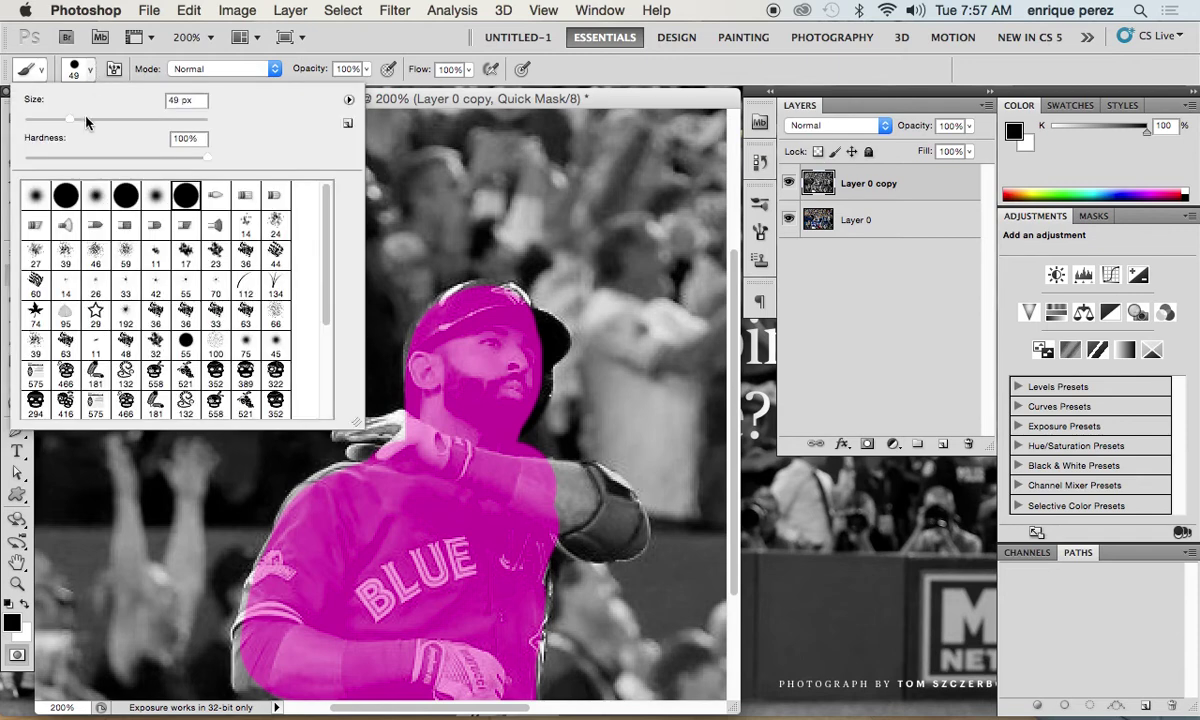
left_click_drag(64, 124, 41, 124)
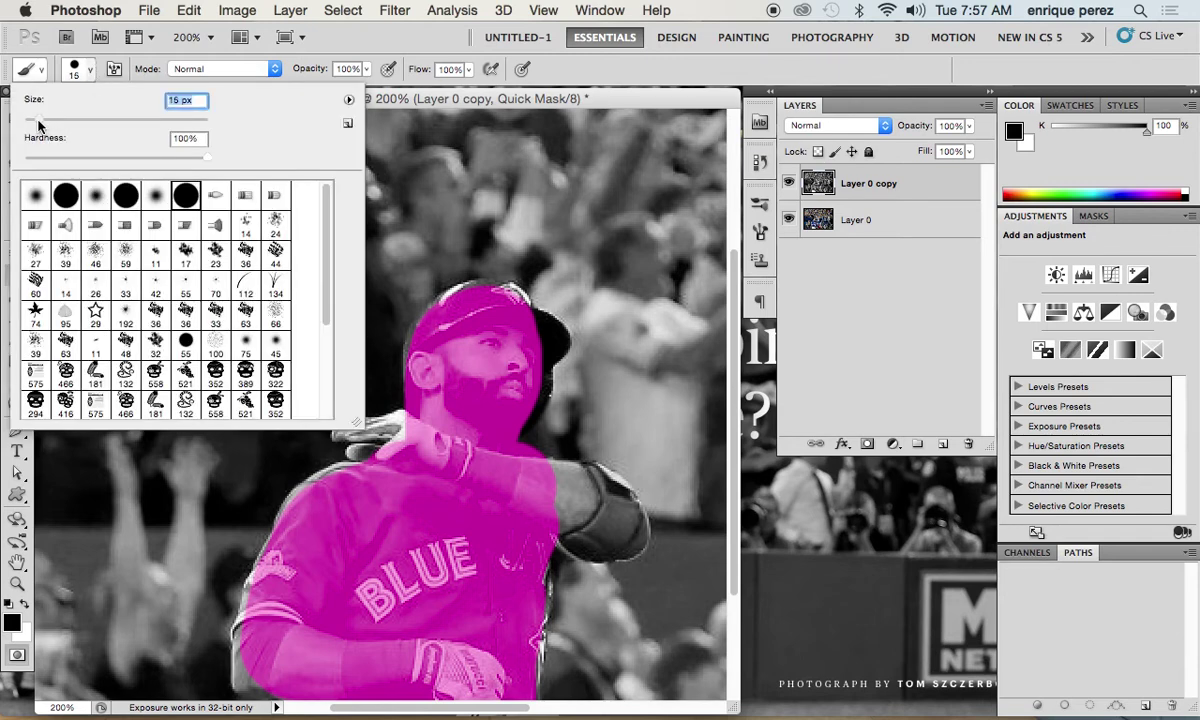
left_click(420, 360)
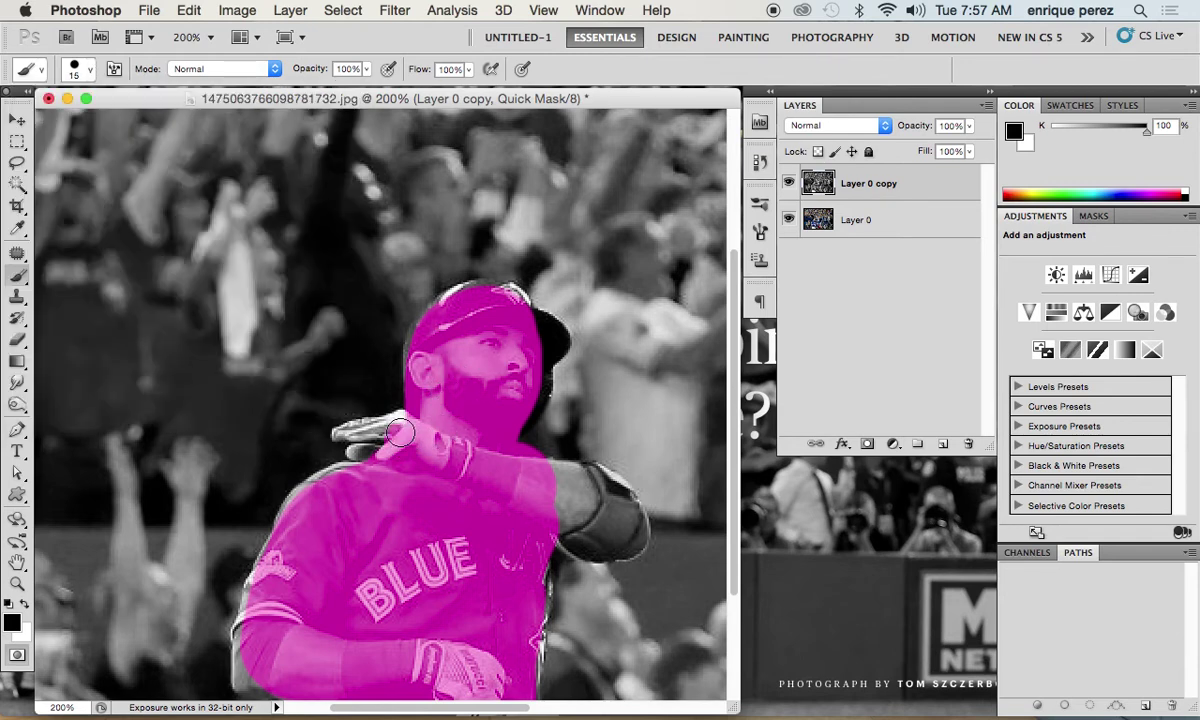
- Mask the player's fingers and hand, the cap's edge, and the shoulder and upper arm
mouse_move(399, 431)
left_mouse_down()
mouse_move(379, 450)
mouse_move(358, 433)
mouse_move(424, 418)
left_mouse_up()
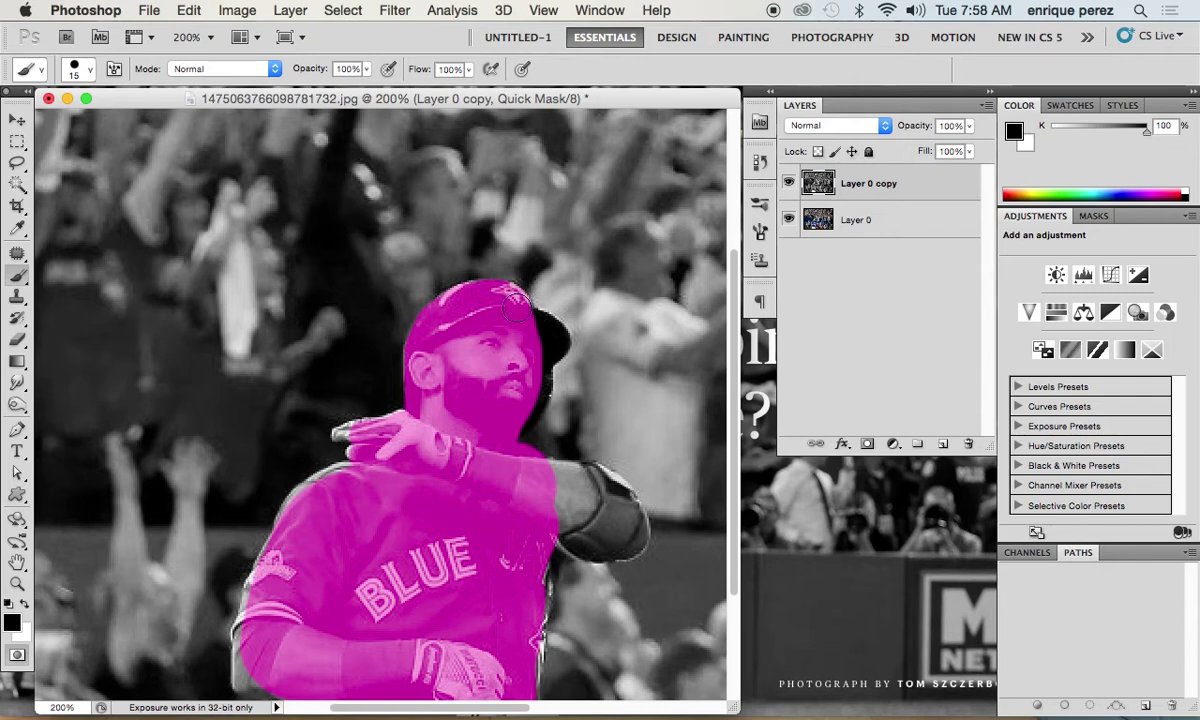
mouse_move(522, 330)
left_mouse_down()
mouse_move(488, 302)
mouse_move(548, 328)
mouse_move(531, 401)
mouse_move(510, 395)
mouse_move(505, 440)
mouse_move(556, 473)
mouse_move(532, 446)
mouse_move(582, 452)
mouse_move(617, 488)
mouse_move(633, 524)
mouse_move(615, 555)
mouse_move(530, 505)
mouse_move(517, 477)
mouse_move(558, 491)
left_mouse_up()
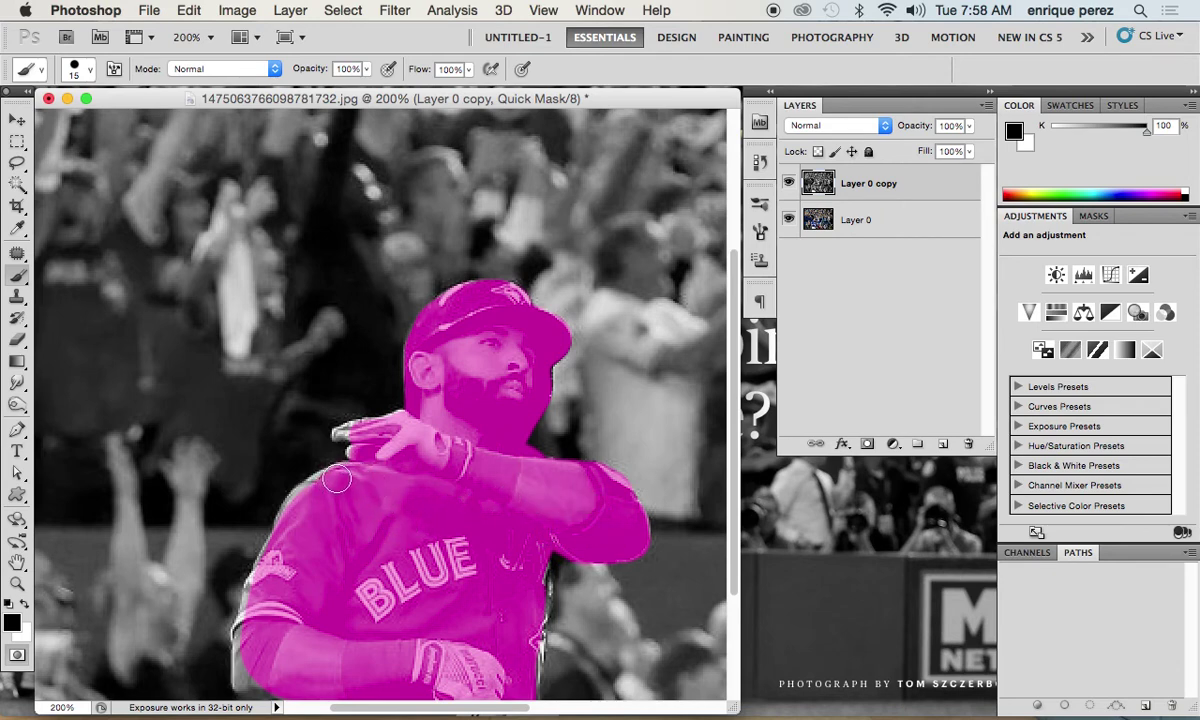
mouse_move(305, 492)
left_mouse_down()
mouse_move(280, 474)
mouse_move(268, 505)
mouse_move(276, 632)
mouse_move(229, 641)
mouse_move(231, 625)
mouse_move(245, 640)
mouse_move(238, 600)
mouse_move(266, 566)
mouse_move(272, 485)
left_mouse_up()
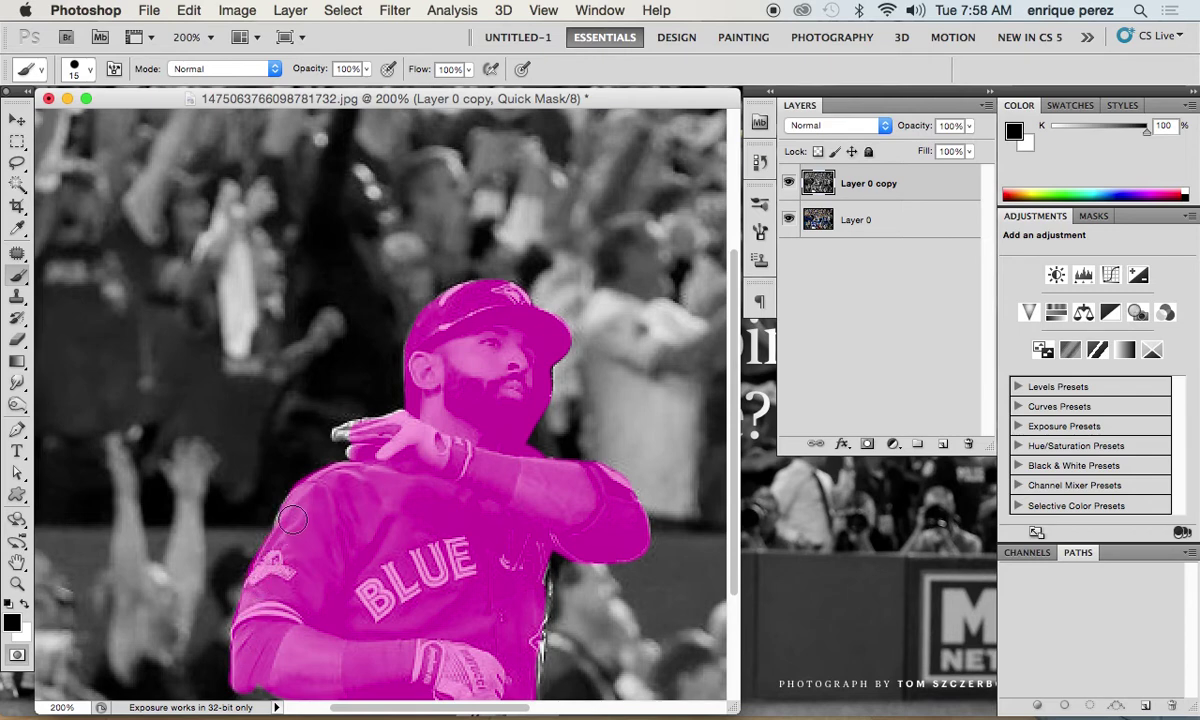
- Mask the chest's right edge, the left torso edge, and down to the waistline
scroll(450, 440, "down", 5)
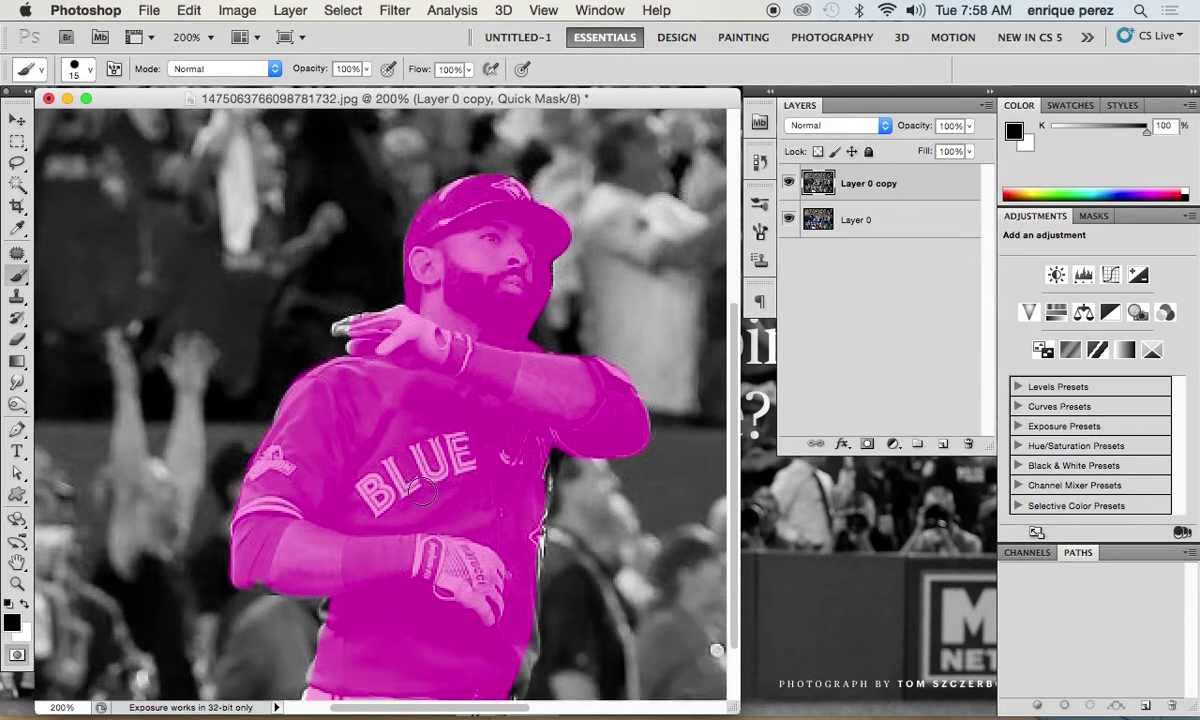
mouse_move(506, 410)
left_mouse_down()
mouse_move(520, 395)
mouse_move(533, 444)
mouse_move(524, 567)
mouse_move(488, 652)
left_mouse_up()
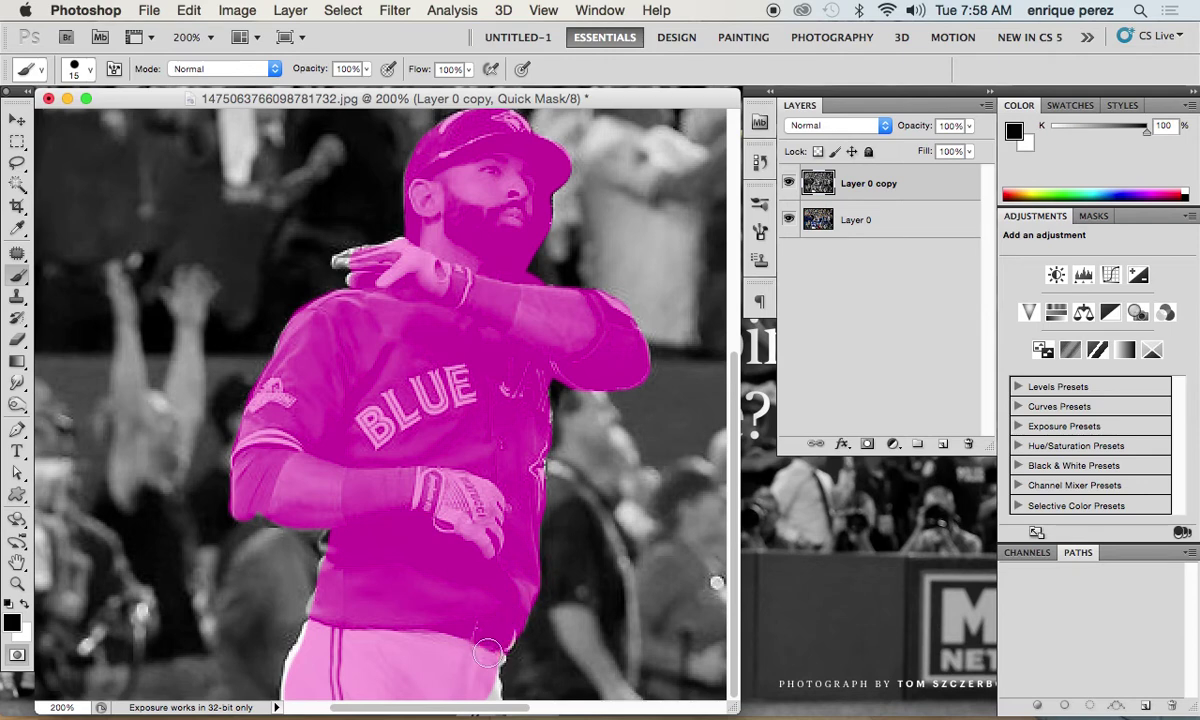
mouse_move(343, 543)
left_mouse_down()
mouse_move(315, 510)
mouse_move(350, 530)
mouse_move(315, 530)
mouse_move(327, 572)
left_mouse_up()
left_click_drag(316, 510, 320, 512)
mouse_move(322, 607)
left_mouse_down()
mouse_move(328, 627)
mouse_move(278, 652)
left_mouse_up()
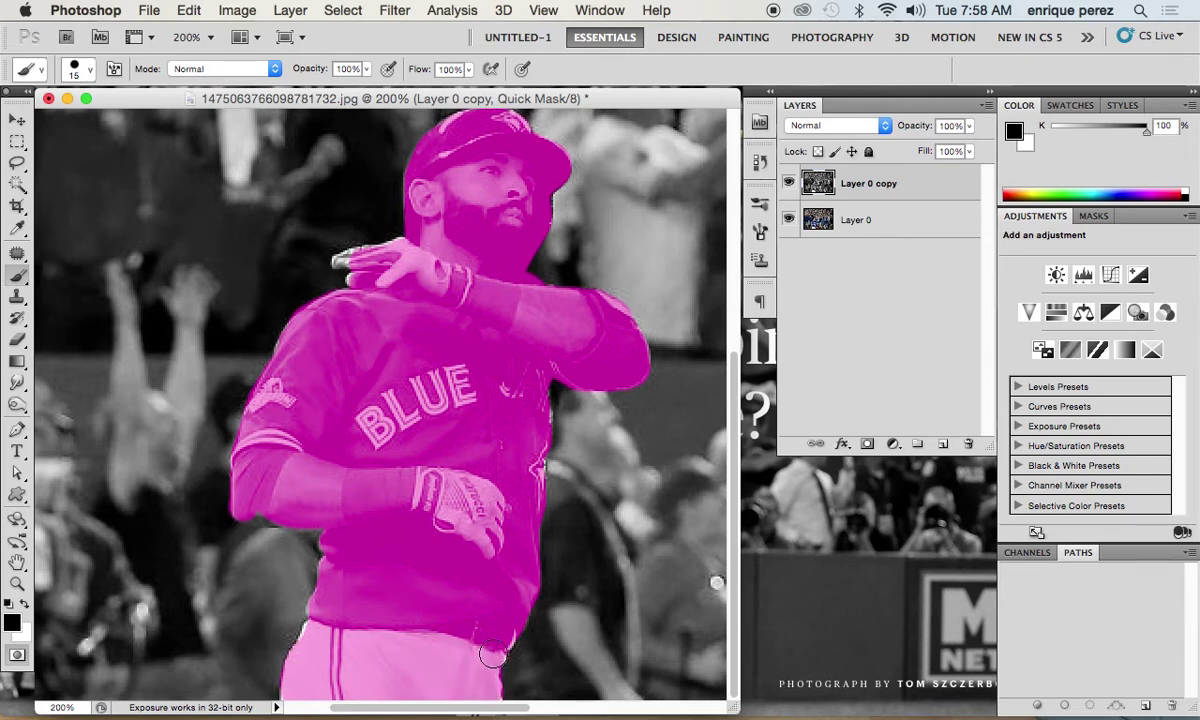
scroll(360, 250, "up", 3)
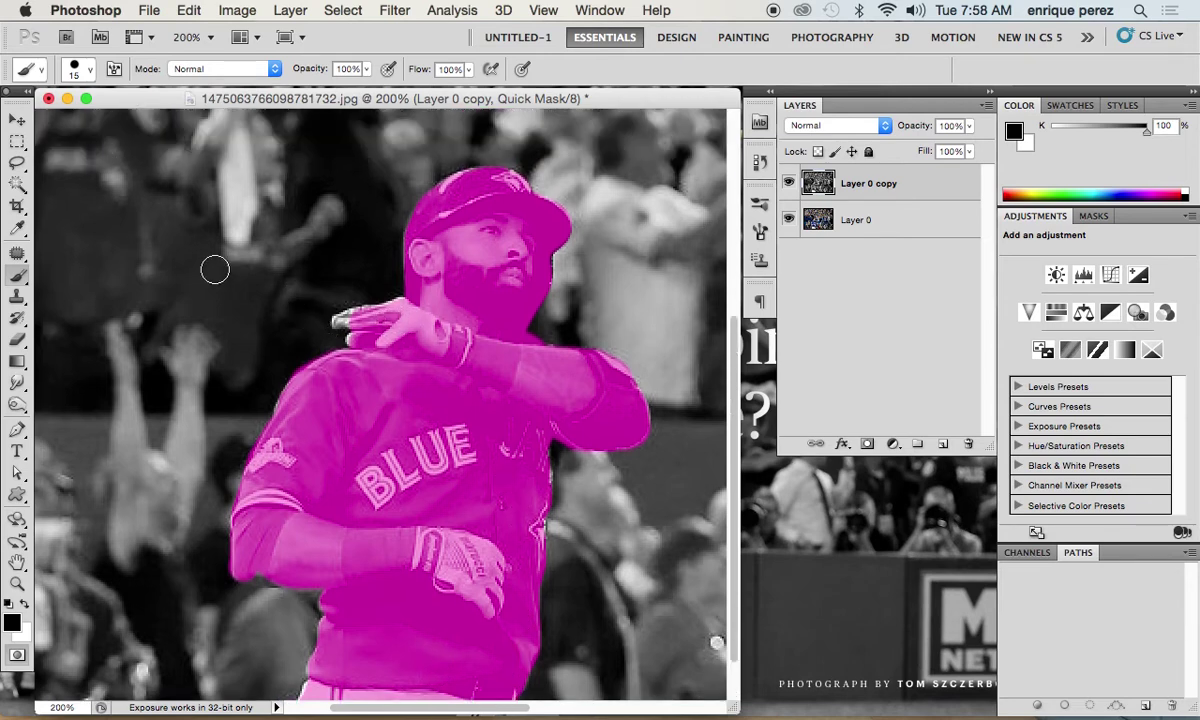
left_click(88, 68)
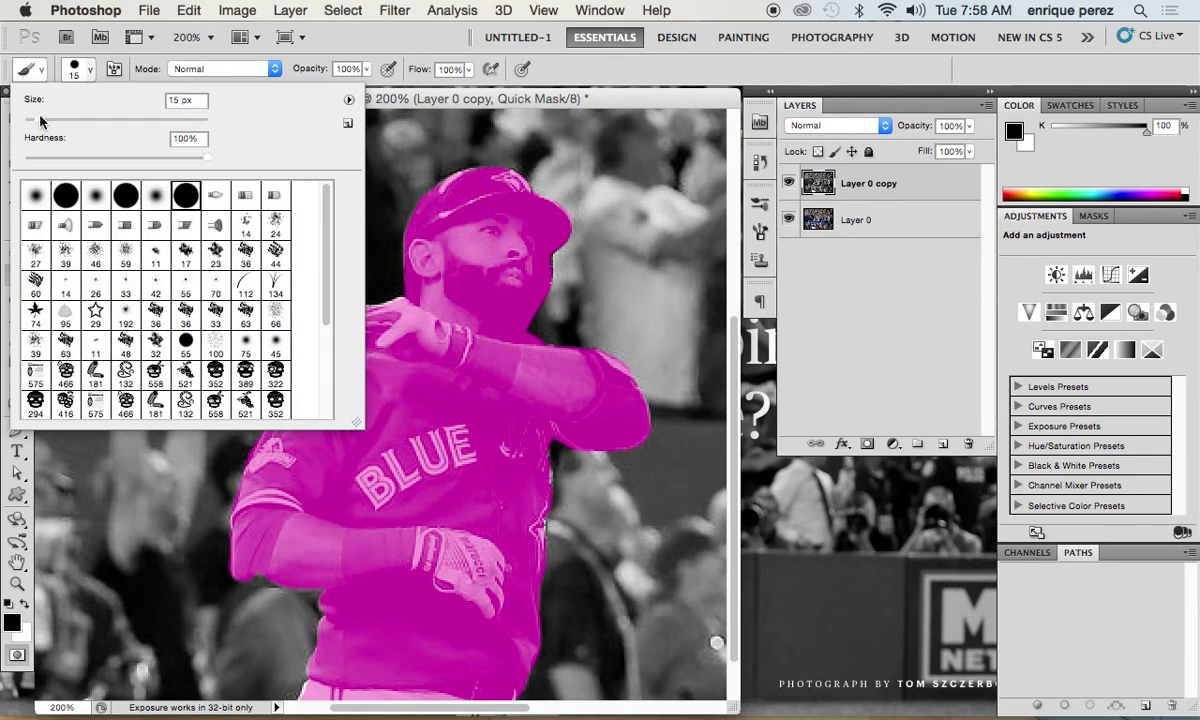
- Shrink the brush to 8 px and pan the view over to the bat
left_click_drag(40, 119, 32, 119)
key("Return")
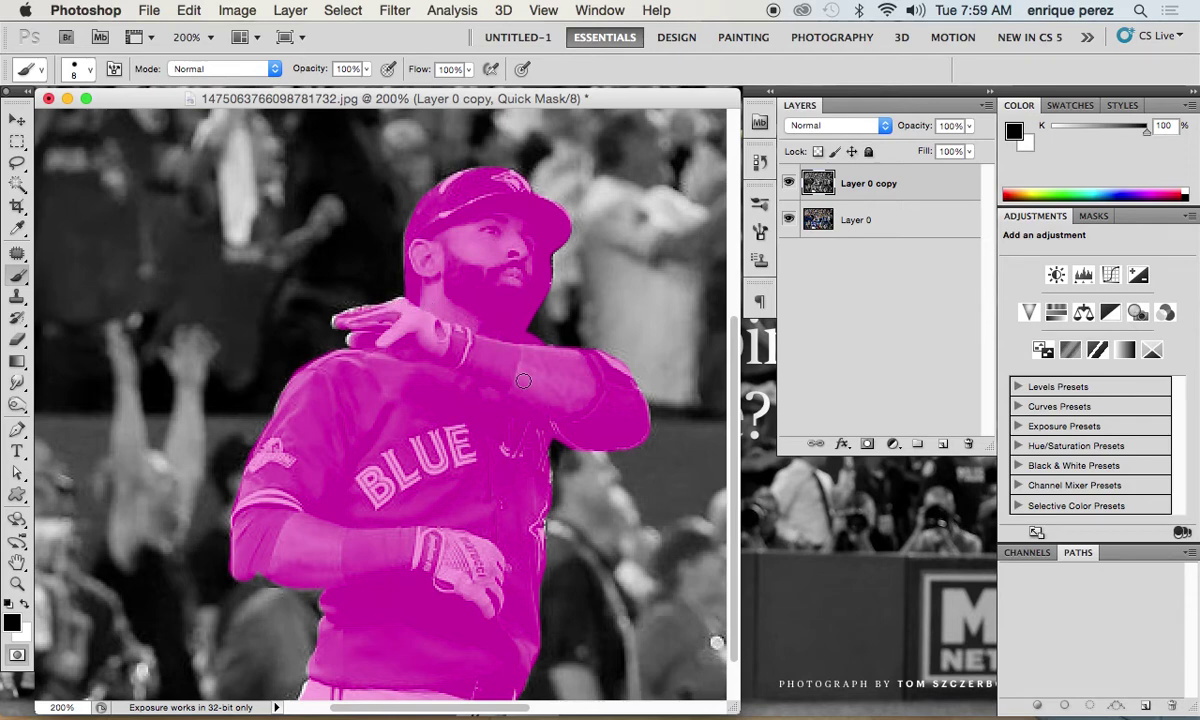
key("h")
scroll(477, 356, "right", 8)
scroll(348, 348, "up", 8)
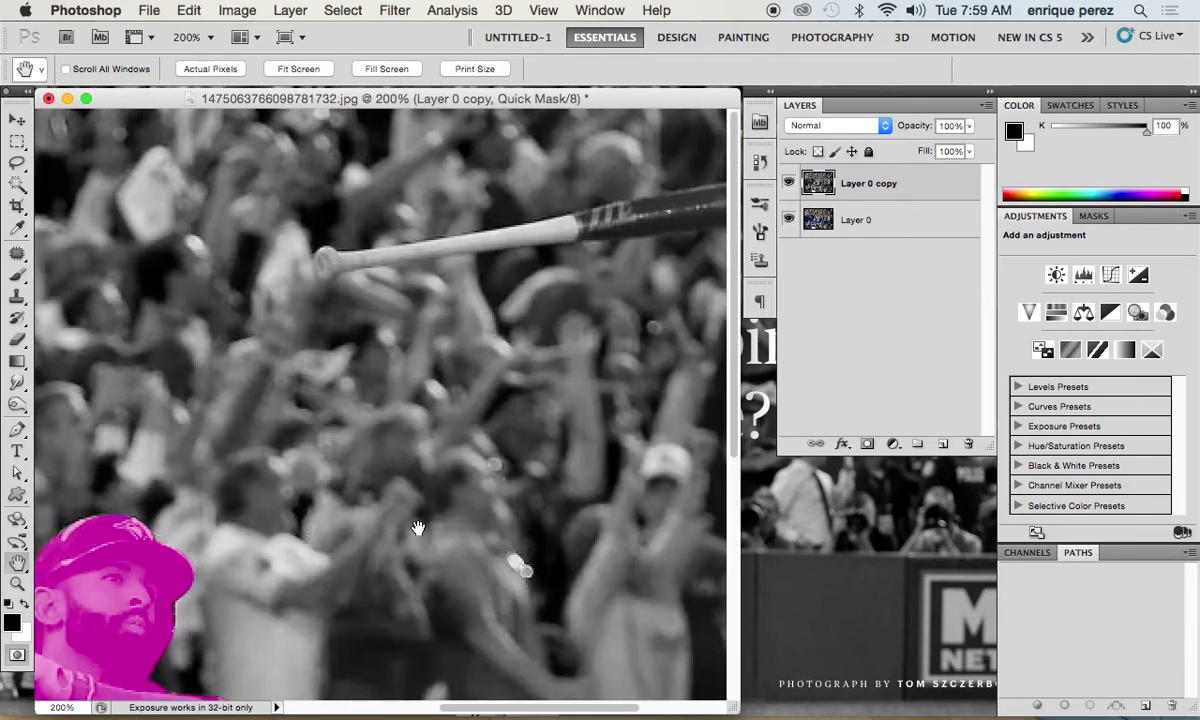
key("b")
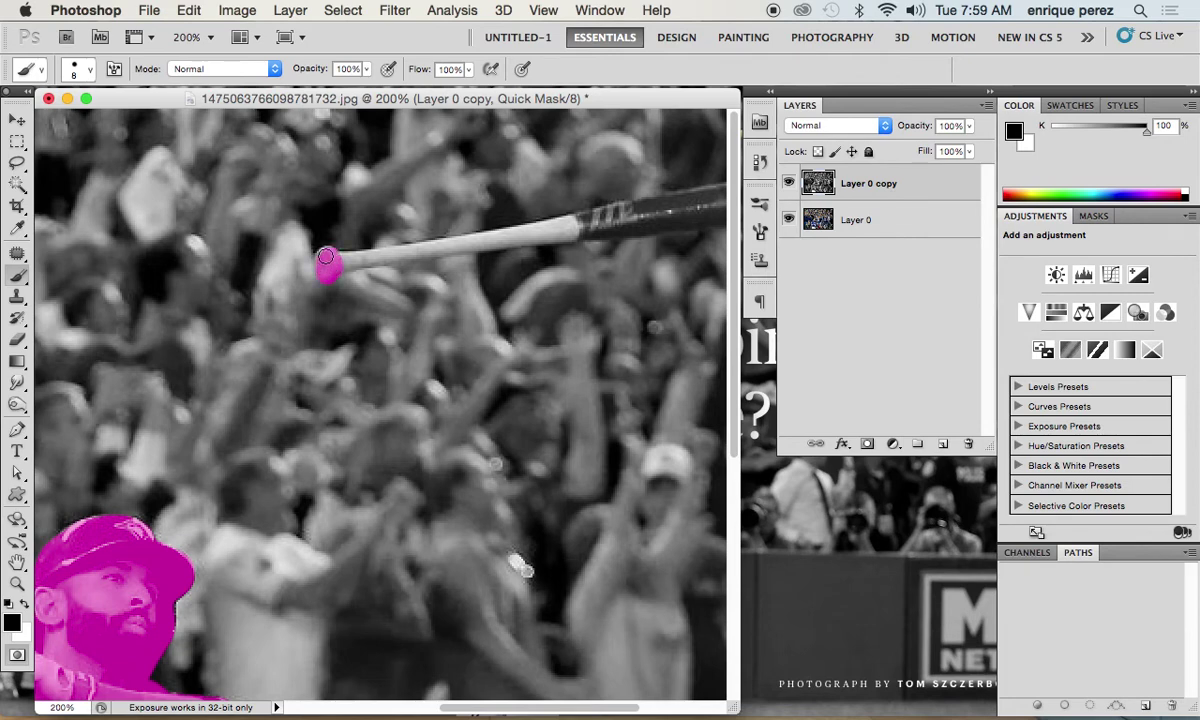
- Mask the whole bat from handle to tip, then fit the image on screen
left_click(436, 248, "shift")
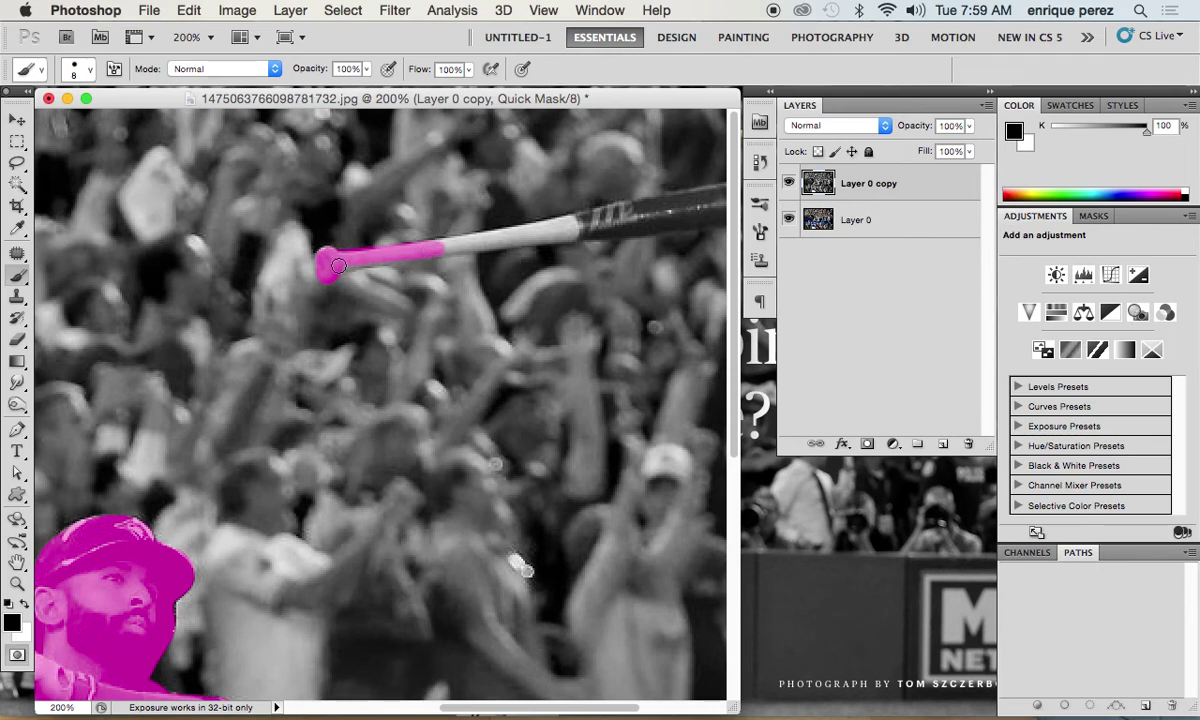
left_click_drag(442, 248, 453, 248)
left_click(586, 218, "shift")
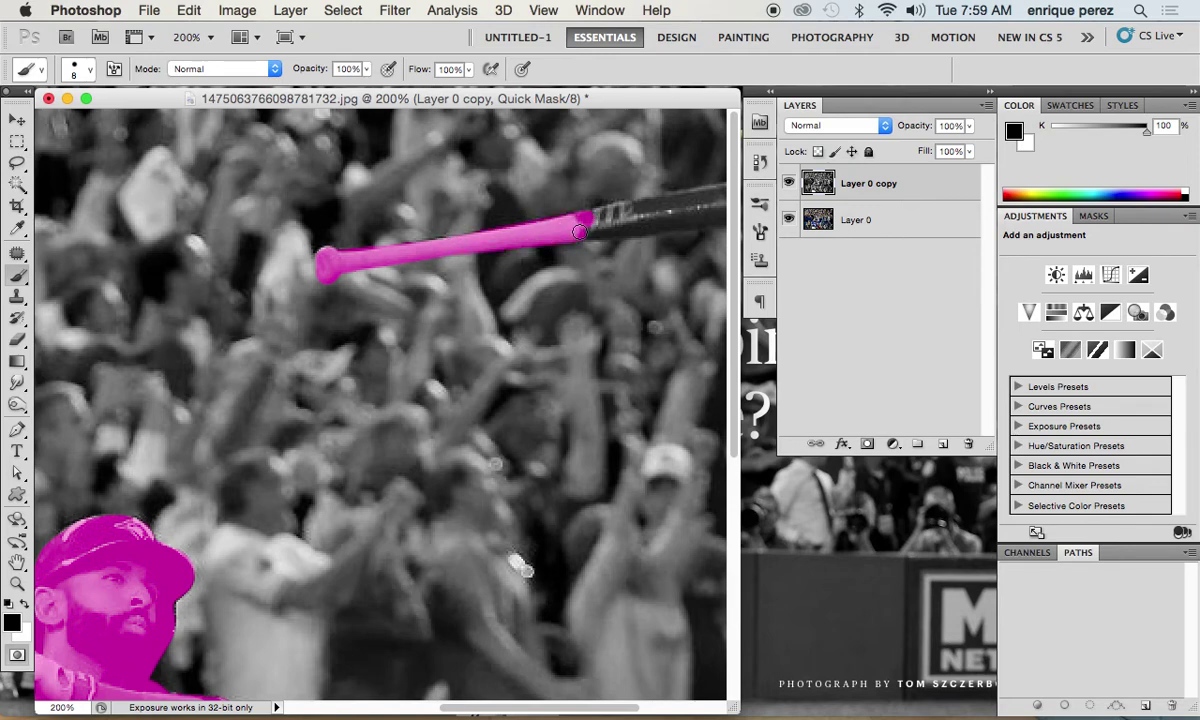
left_click_drag(638, 283, 384, 271)
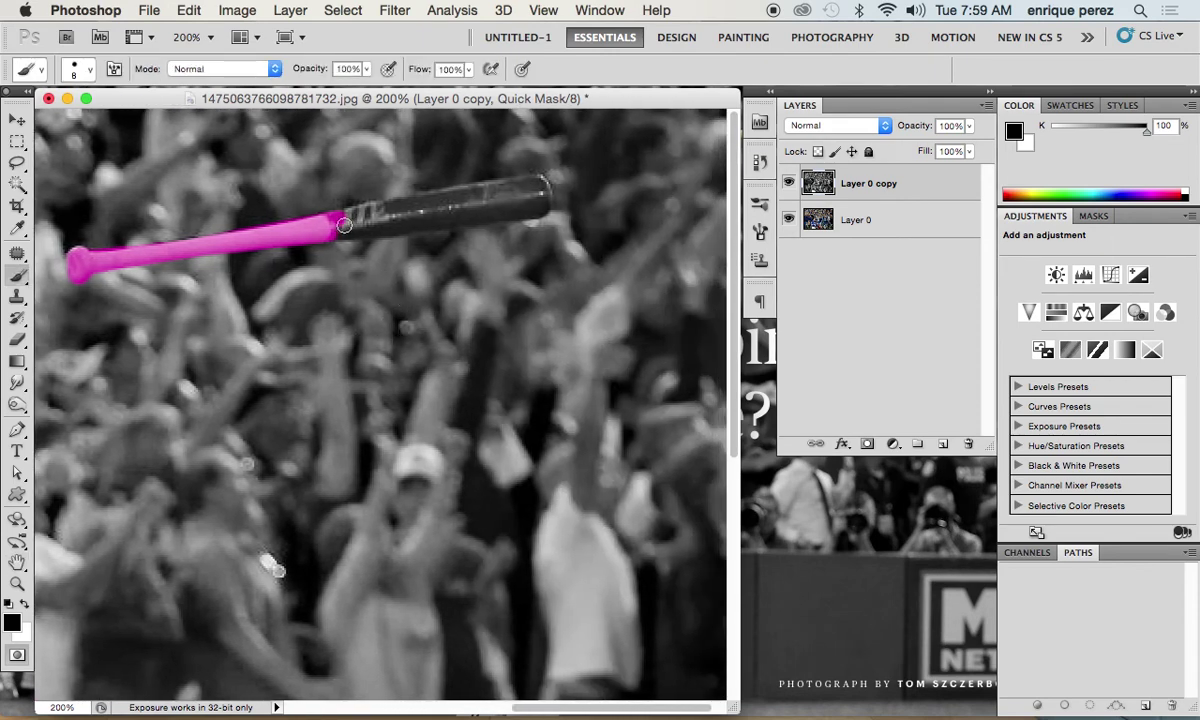
left_click(531, 184, "shift")
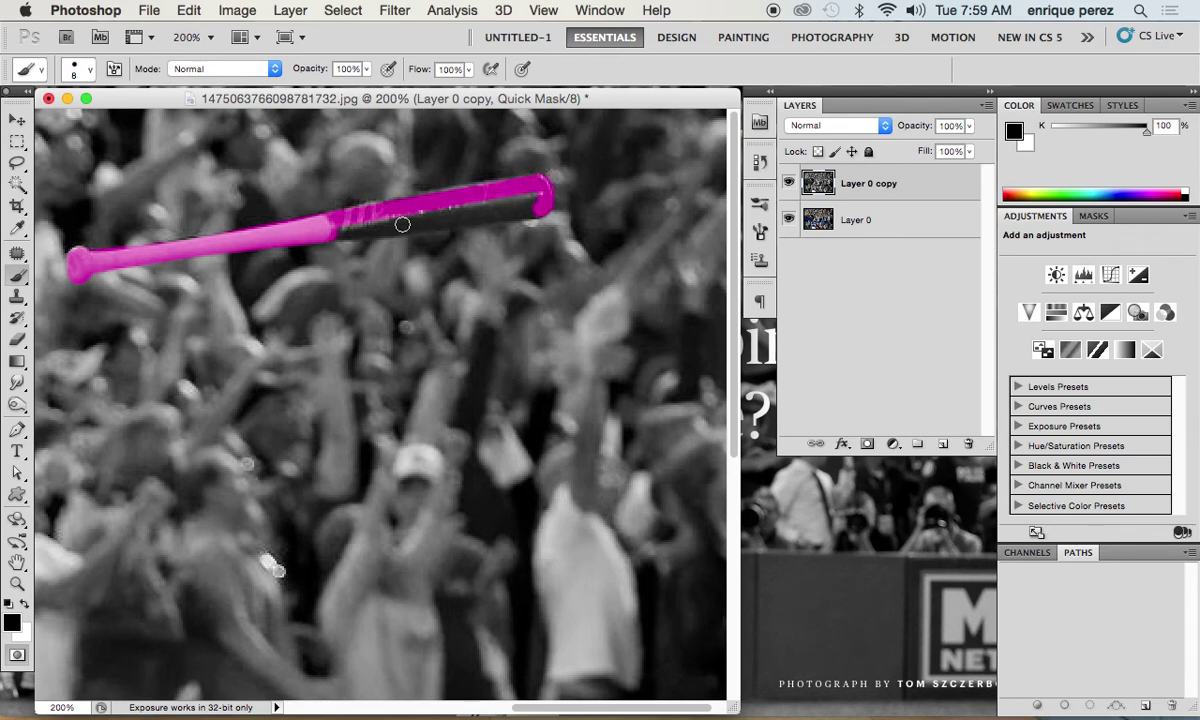
left_click(335, 231, "shift")
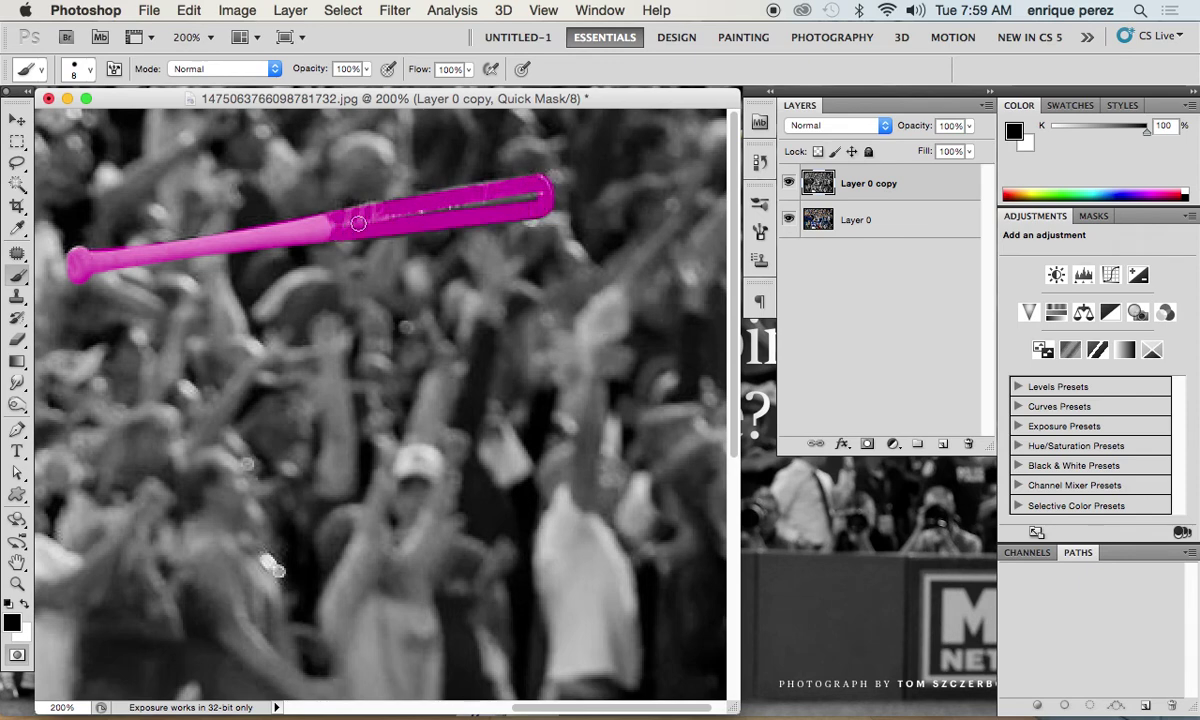
left_click_drag(501, 208, 536, 195)
key("super+0")
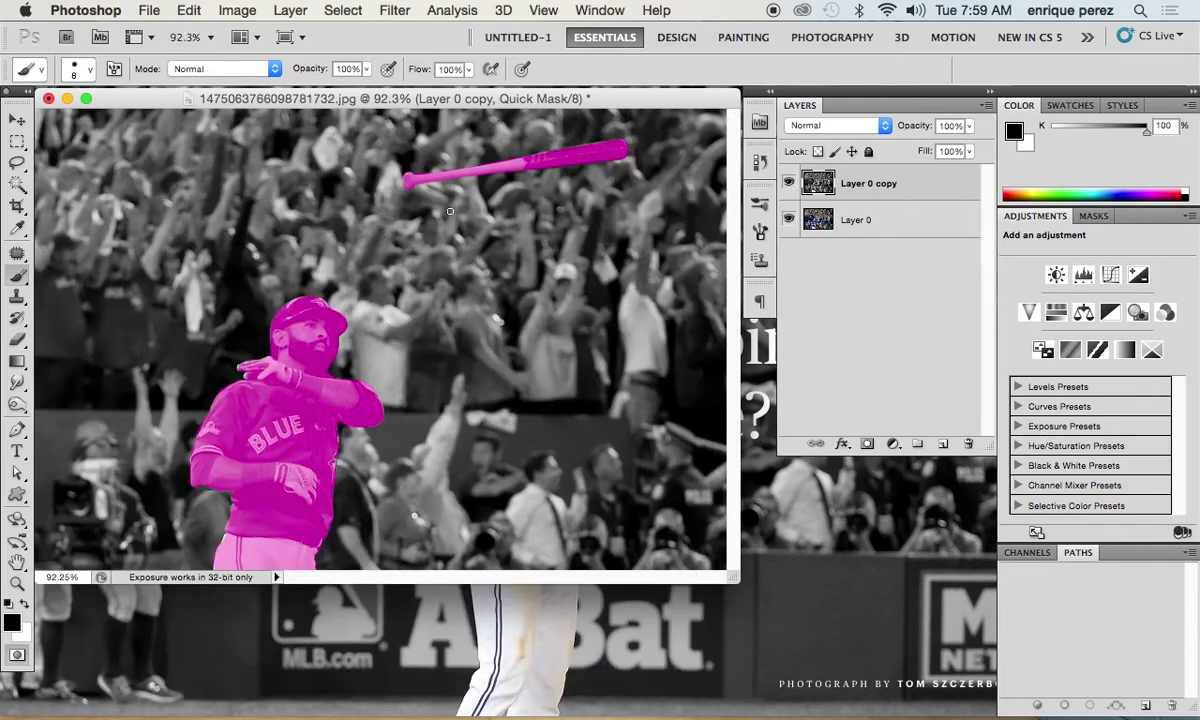
- Turn the quick mask into a selection, delete the grey player and bat, and deselect
left_click(339, 12)
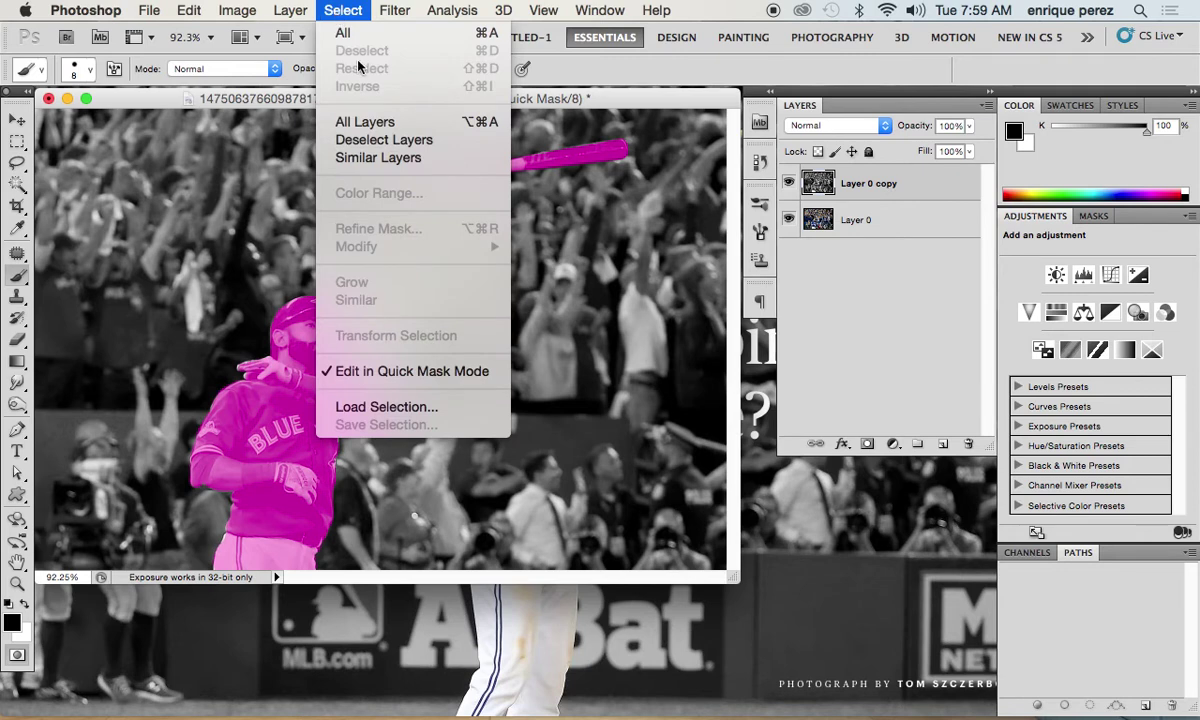
left_click(470, 371)
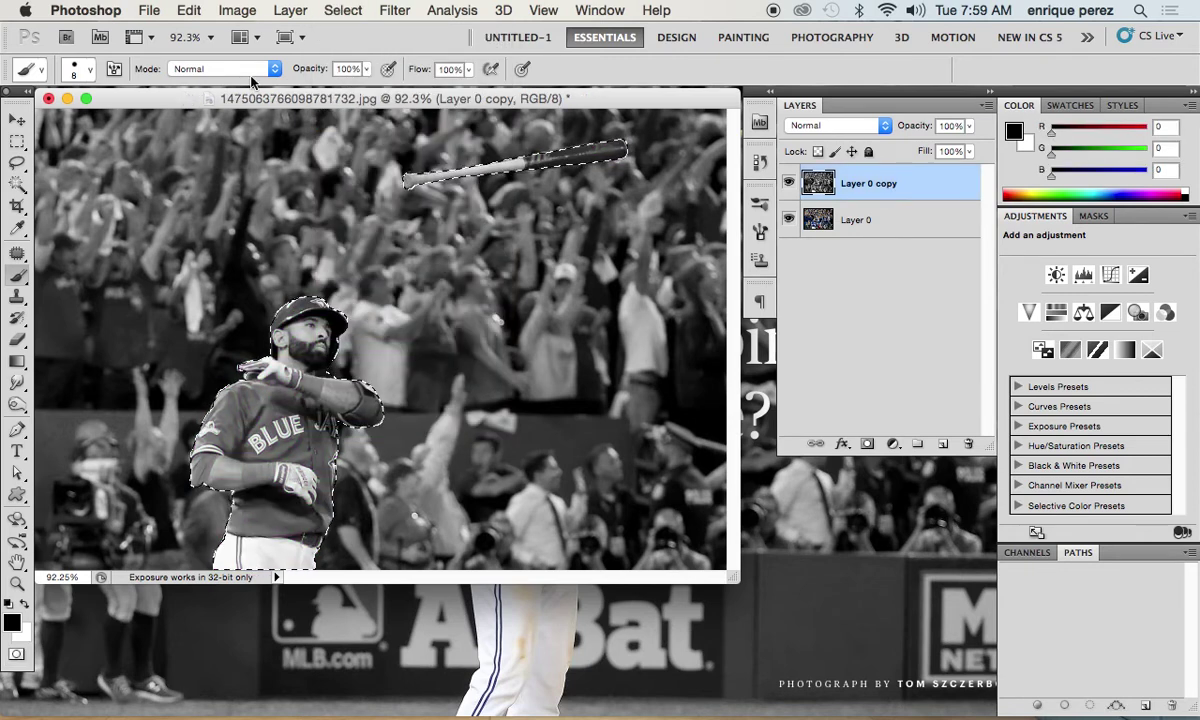
left_click(190, 11)
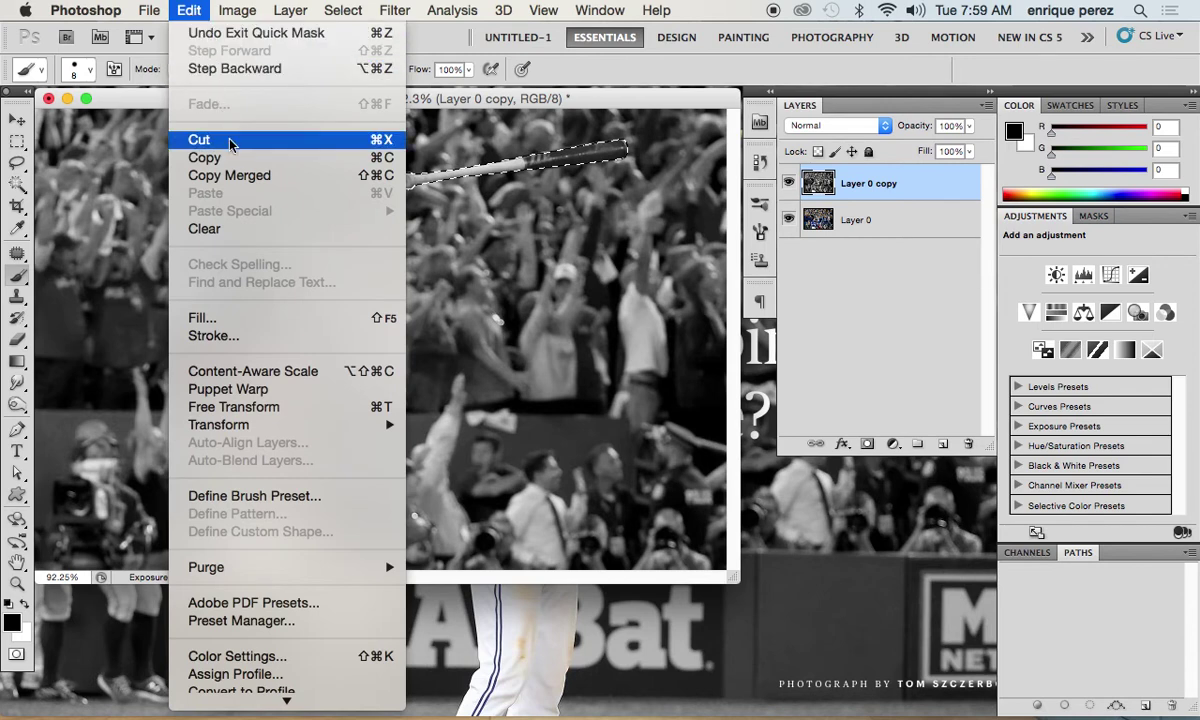
key("Delete")
key("super+d")
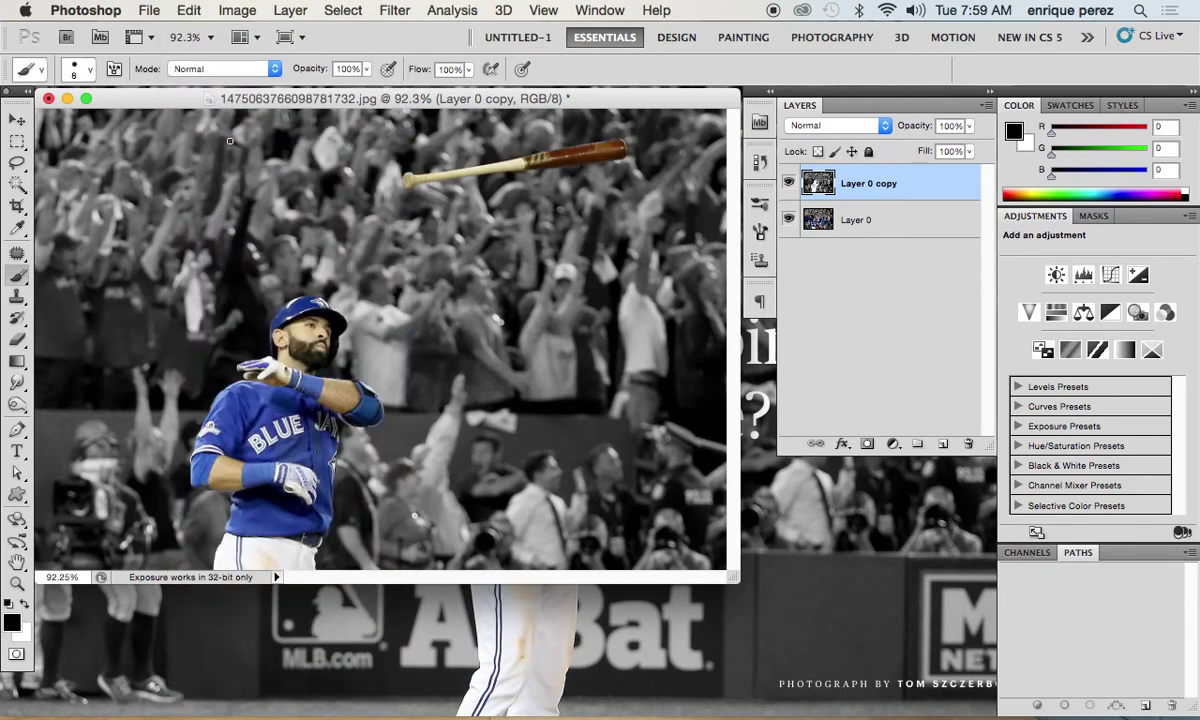
left_click(17, 119)
mouse_move(116, 104)
left_mouse_down()
mouse_move(180, 218)
mouse_move(203, 306)
mouse_move(210, 547)
mouse_move(220, 467)
mouse_move(201, 157)
mouse_move(226, 162)
left_mouse_up()
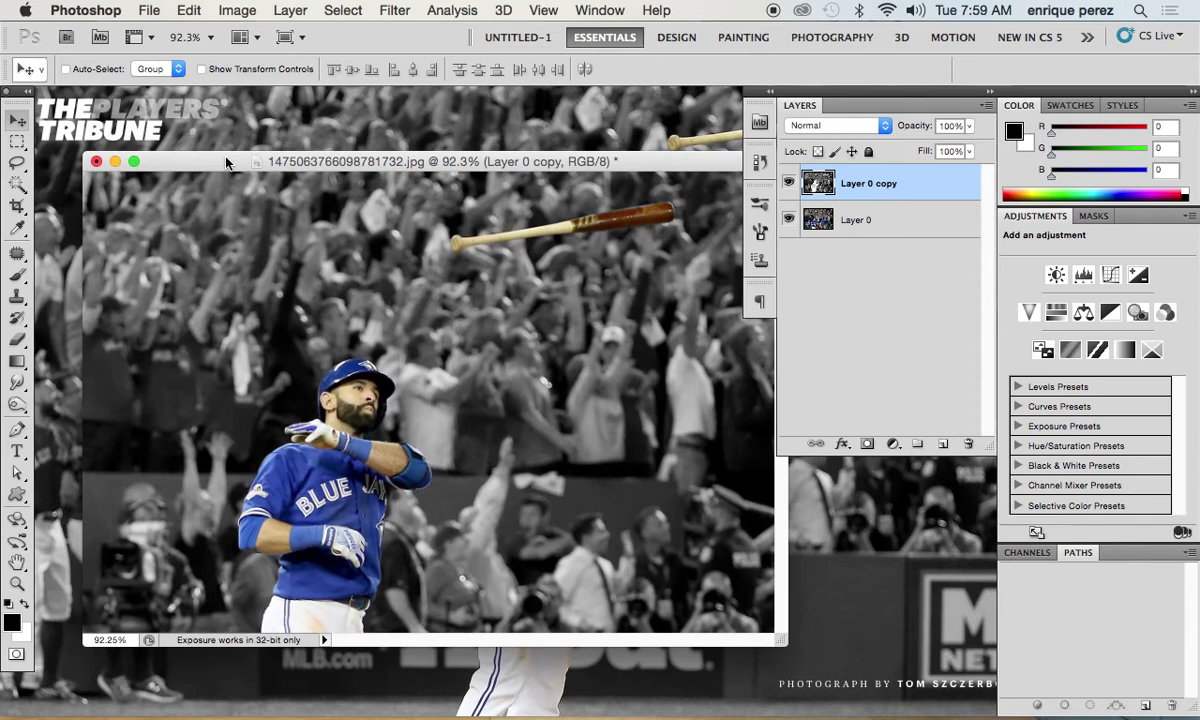
- Set white as foreground colour and the Type tool to Times at 60 pt
left_click(24, 604)
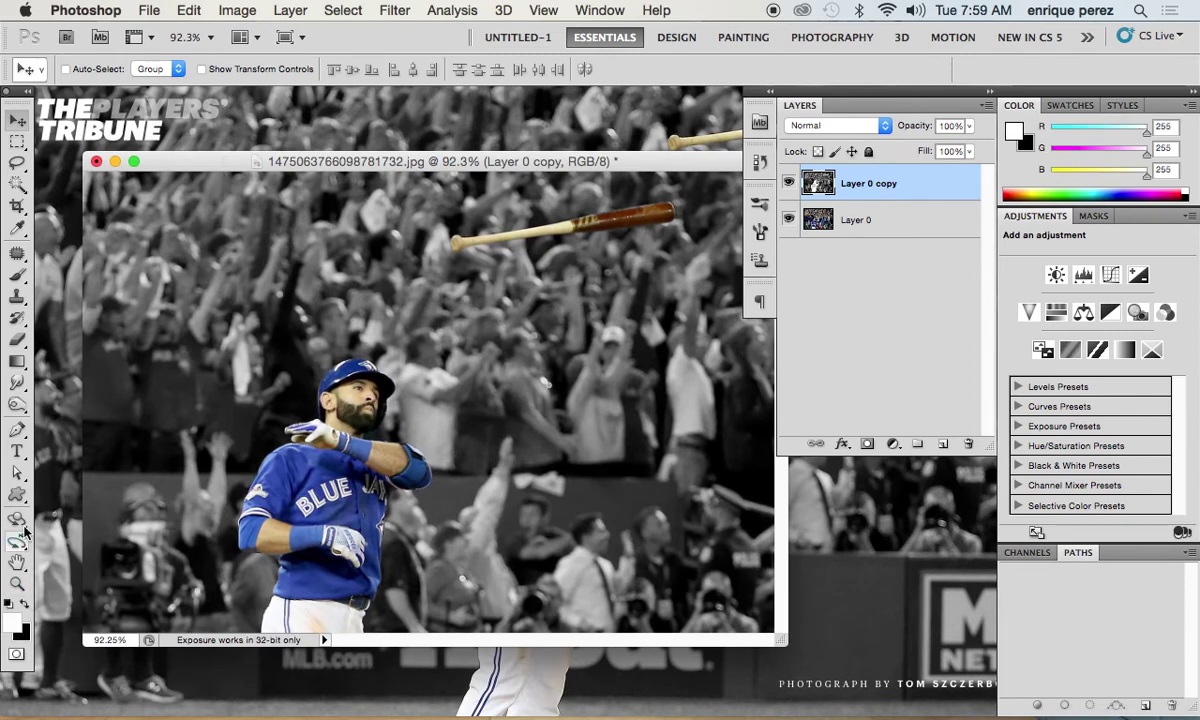
left_click(18, 452)
left_click(197, 69)
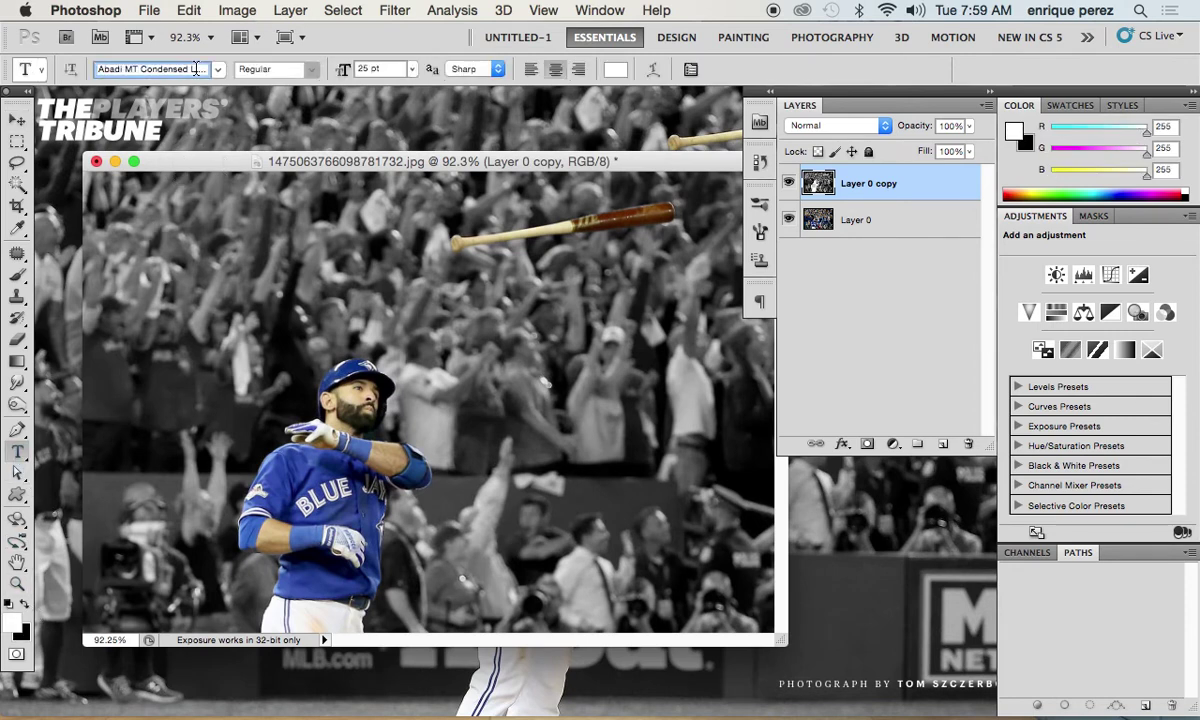
type("Times")
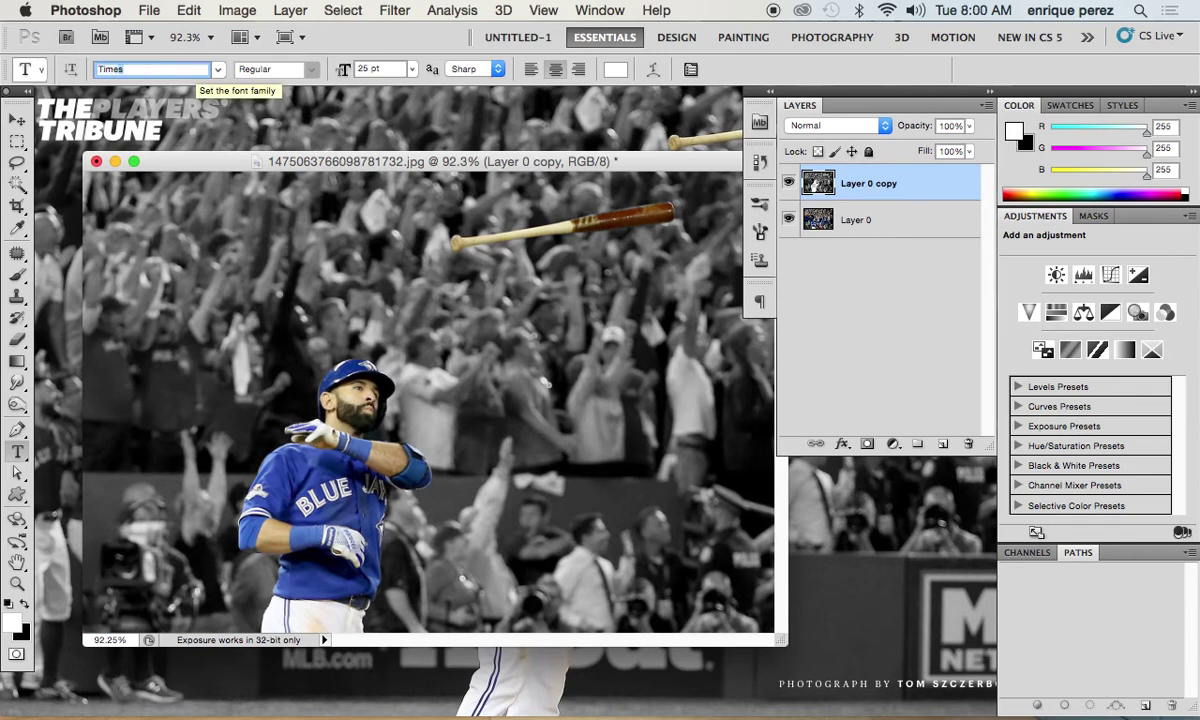
key("Return")
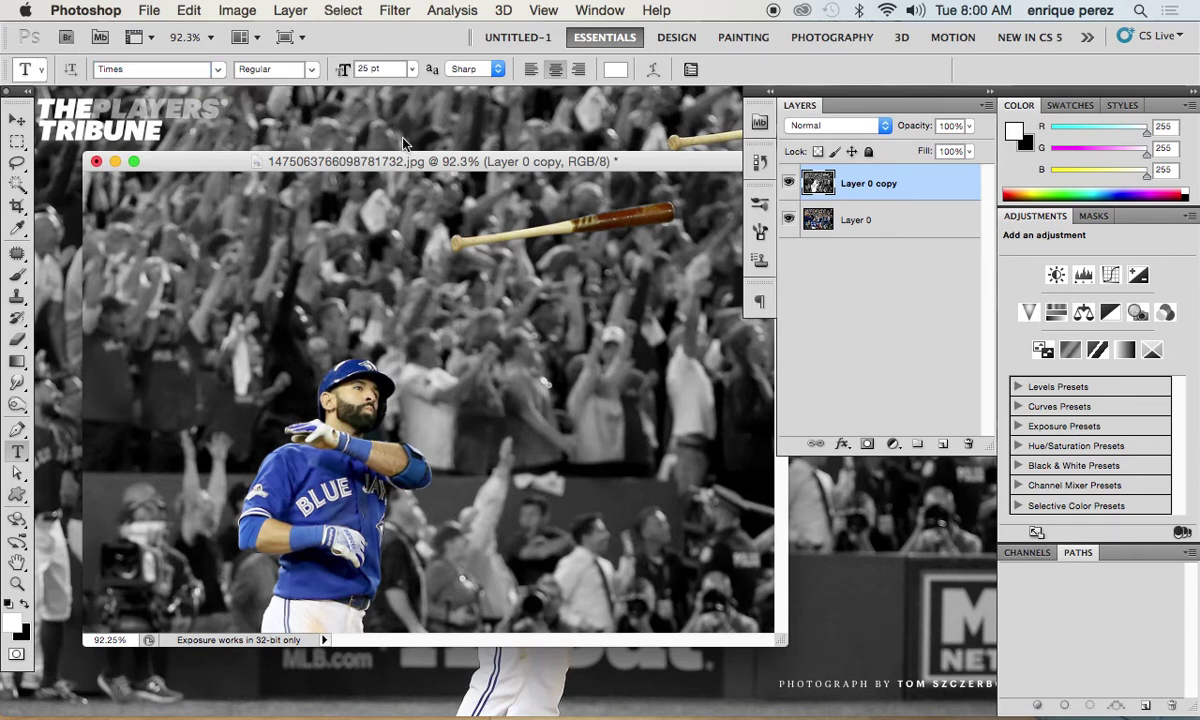
left_click(413, 70)
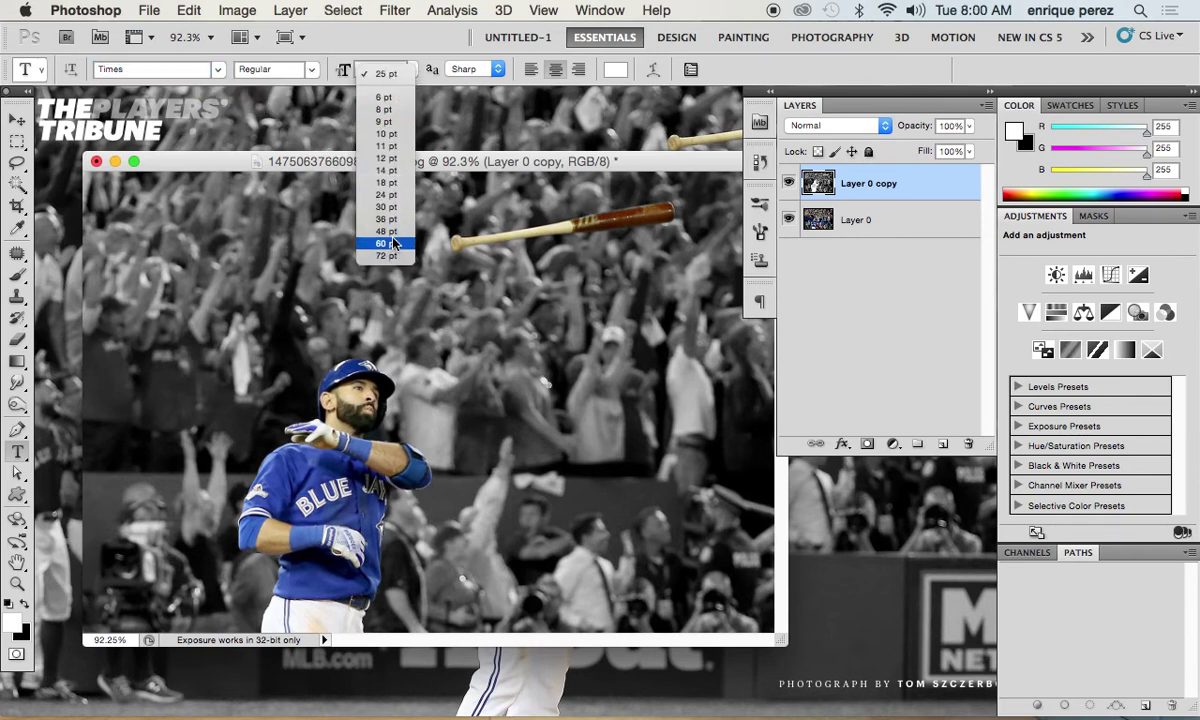
left_click(503, 193)
left_click_drag(515, 170, 463, 388)
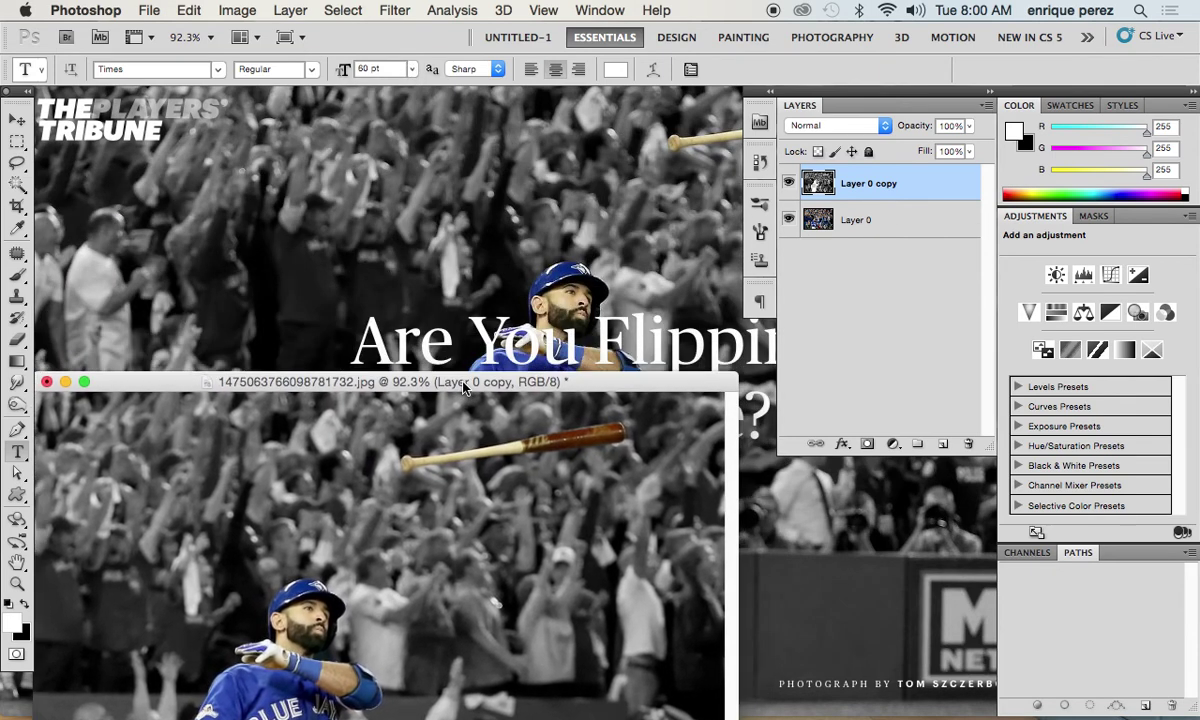
- Type 'Are' on the photo and set that word to 15 pt
left_click(114, 648)
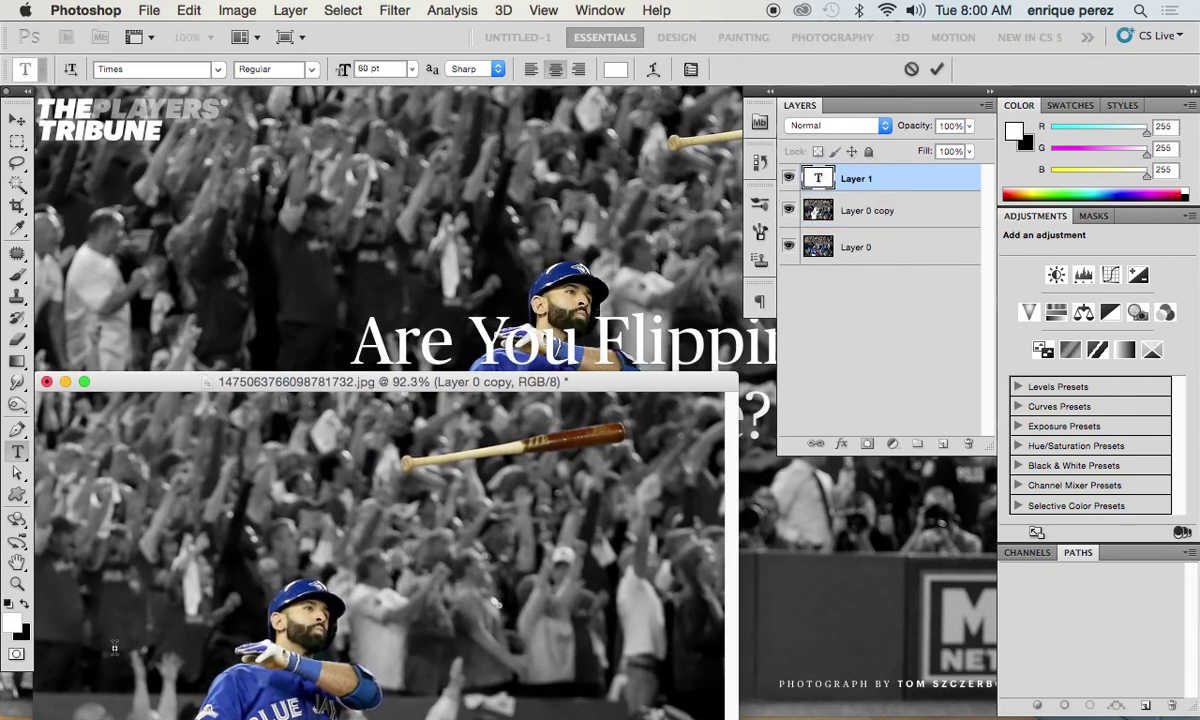
type("Are")
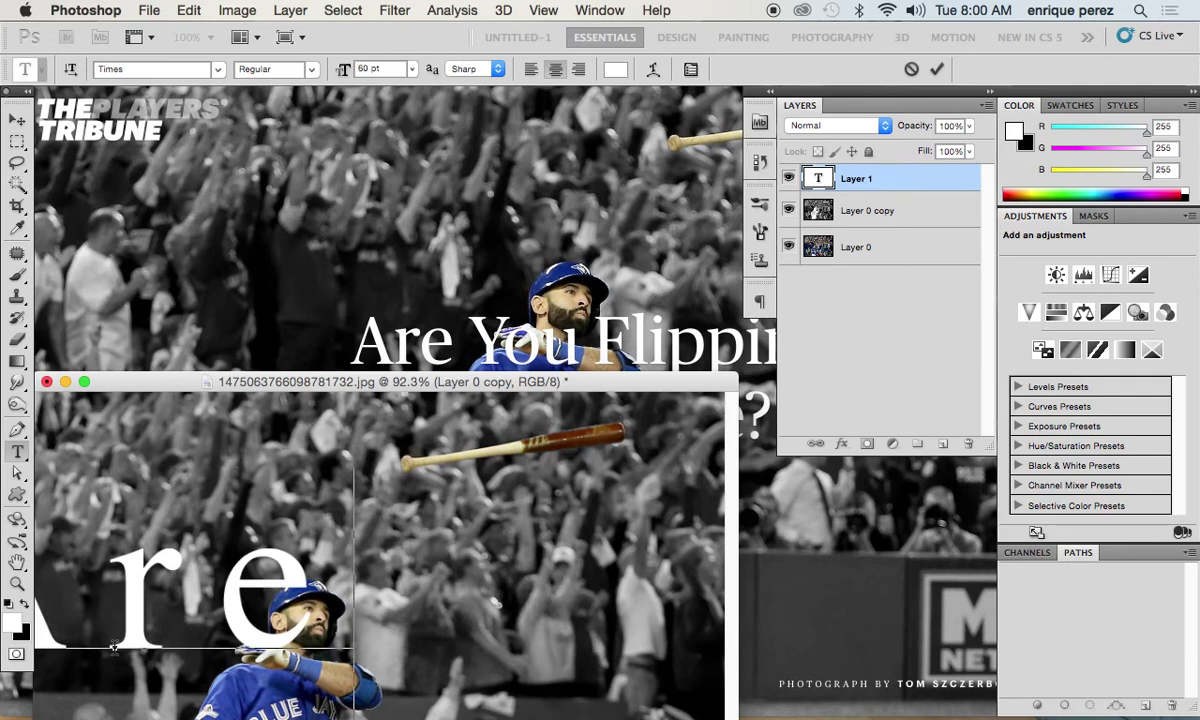
double_click(110, 612)
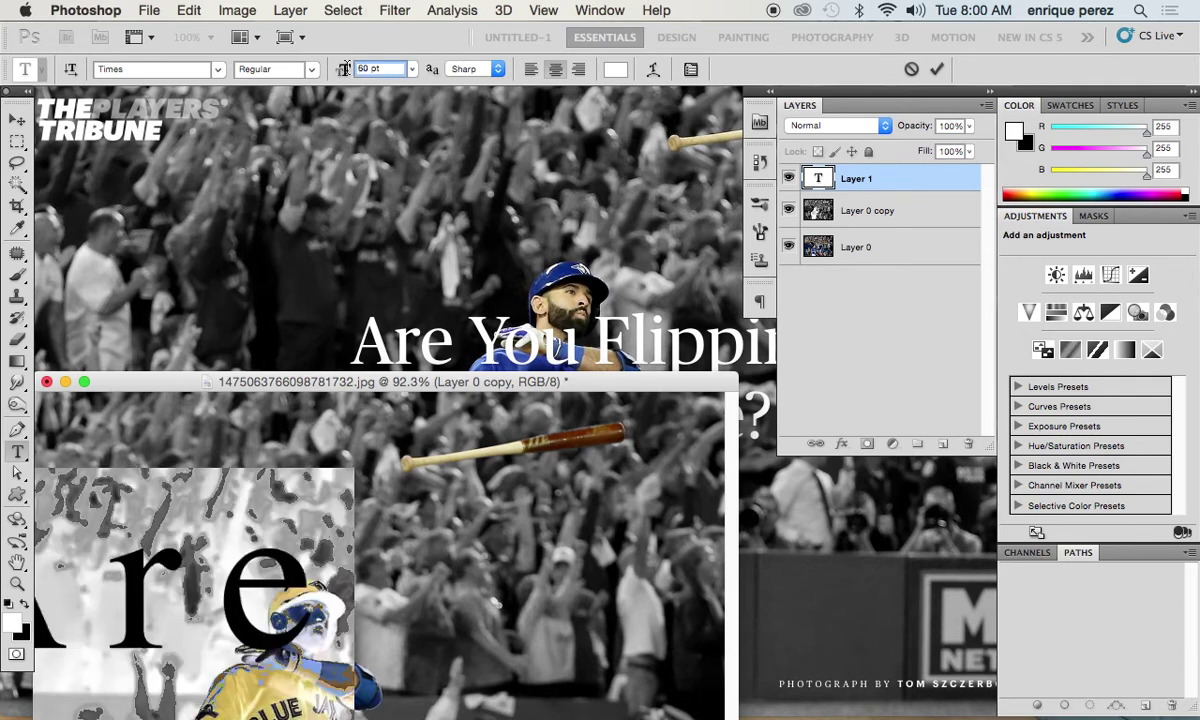
double_click(372, 69)
type("25")
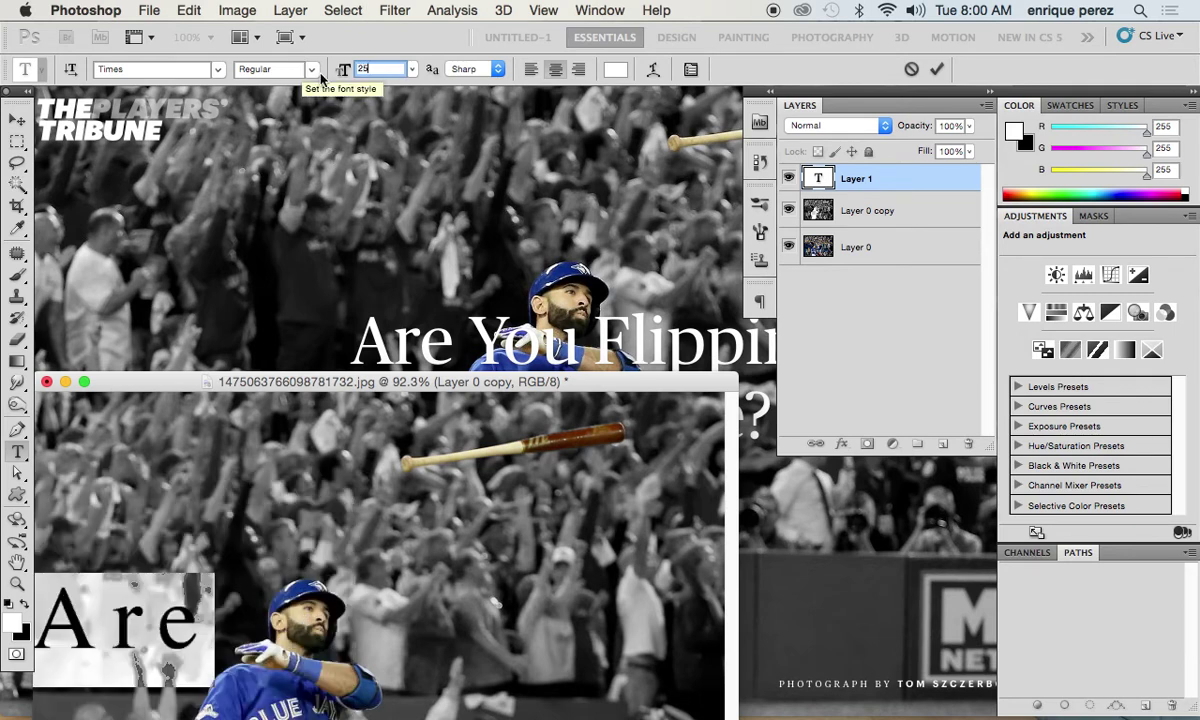
type("15")
key("Return")
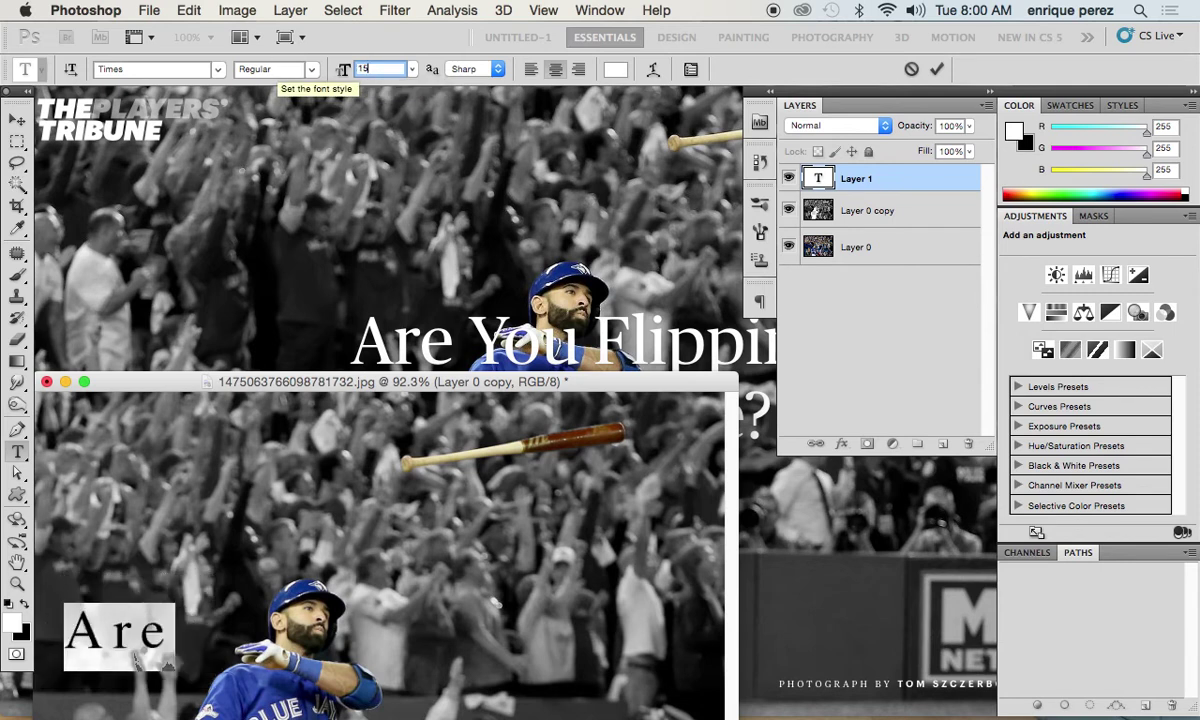
- Continue the headline with 'You Flippin' and check its wording against the Safari reference
left_click(138, 640)
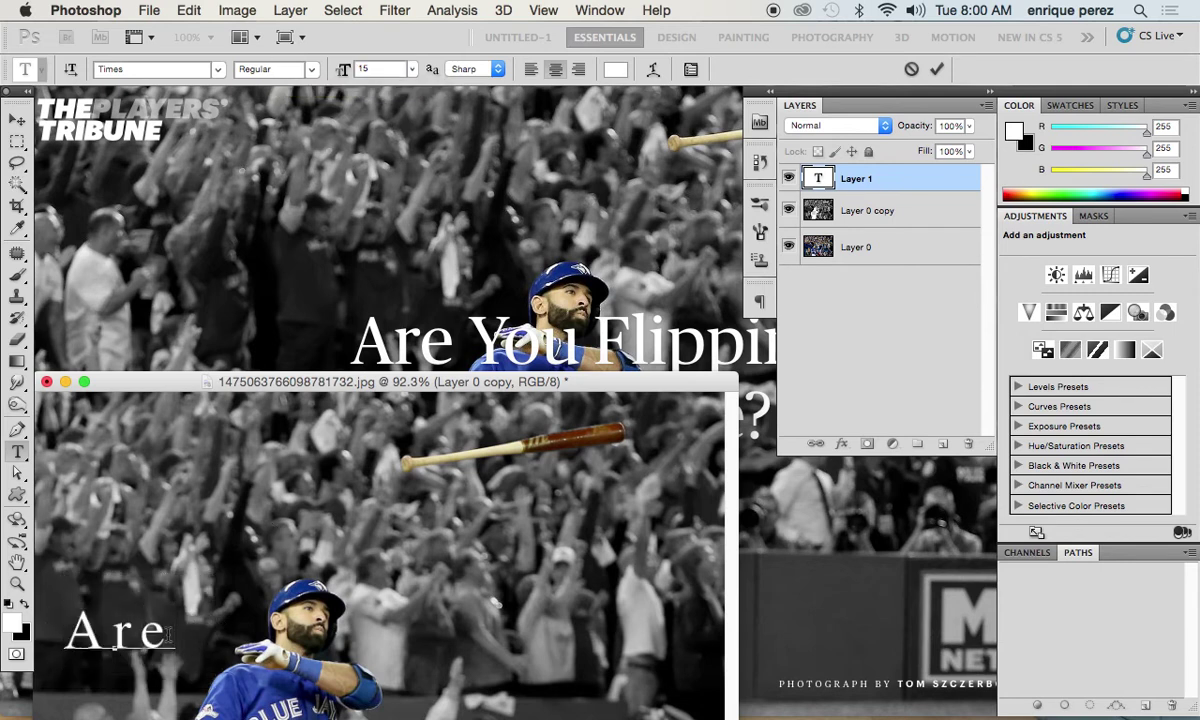
type("You")
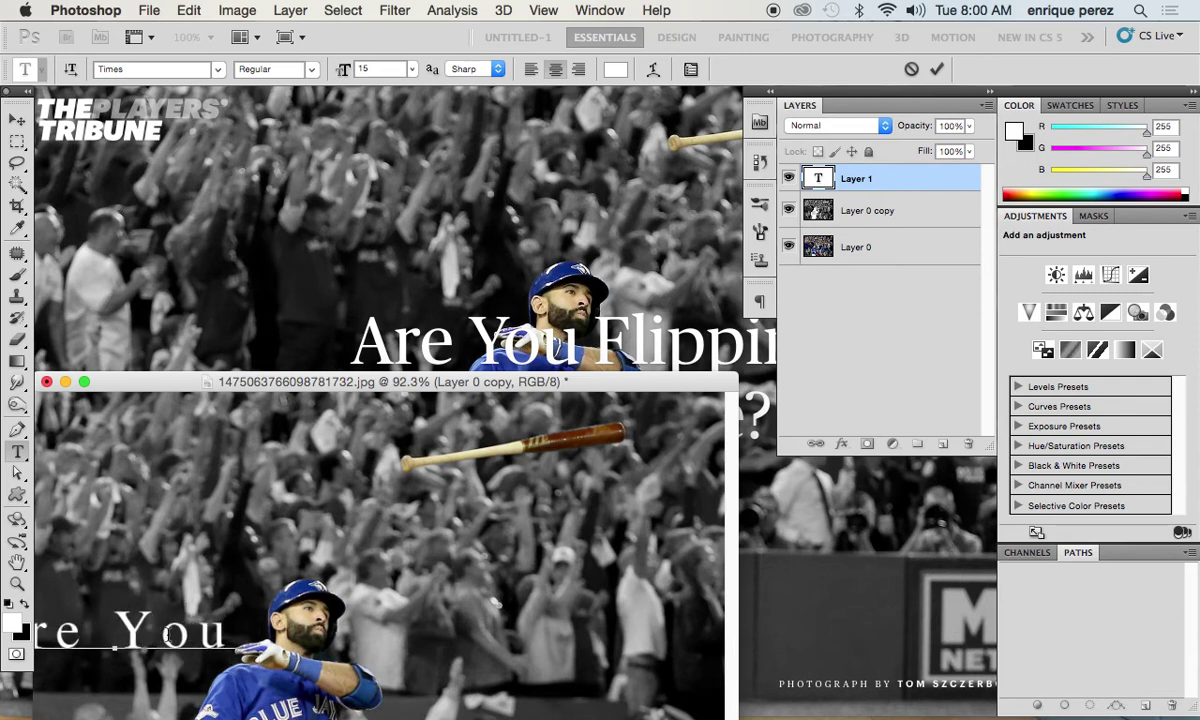
type(" Flipp")
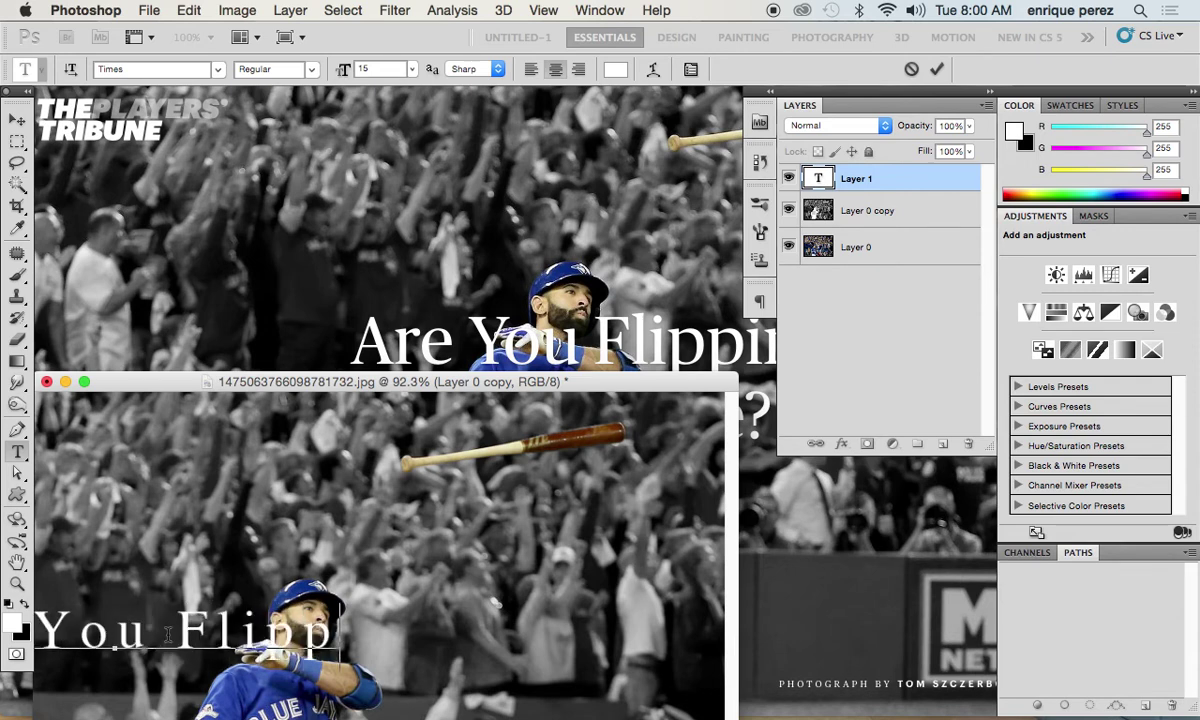
type("in")
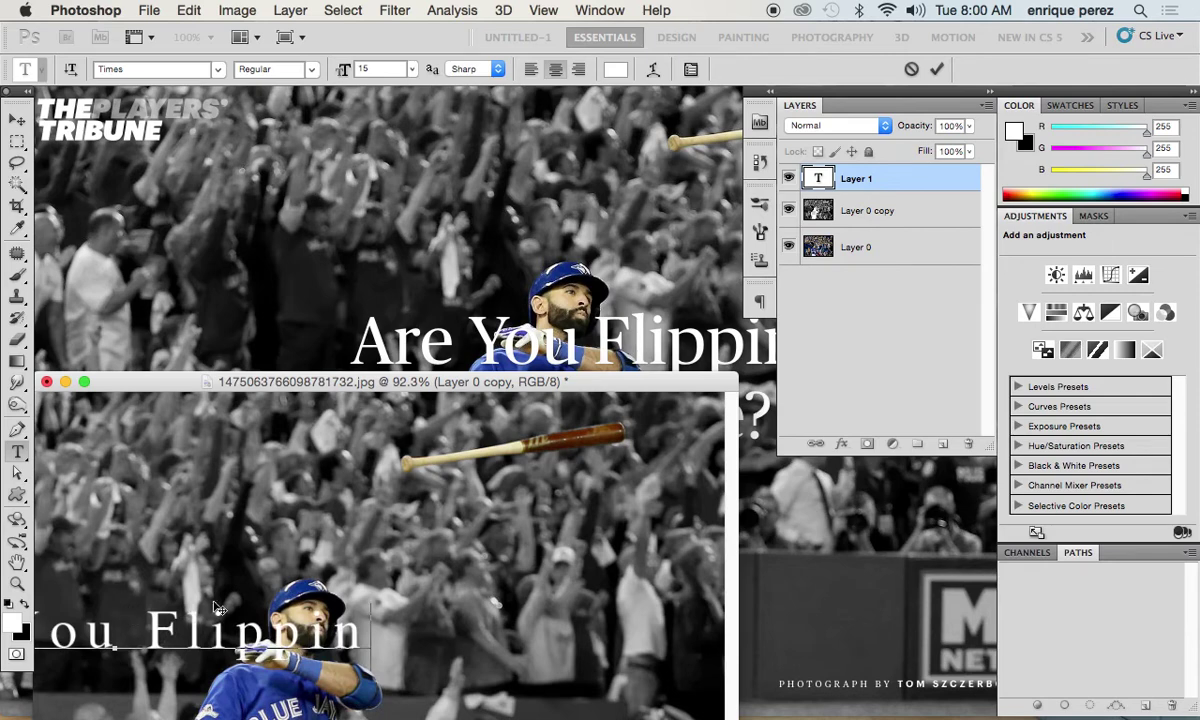
left_click(633, 225)
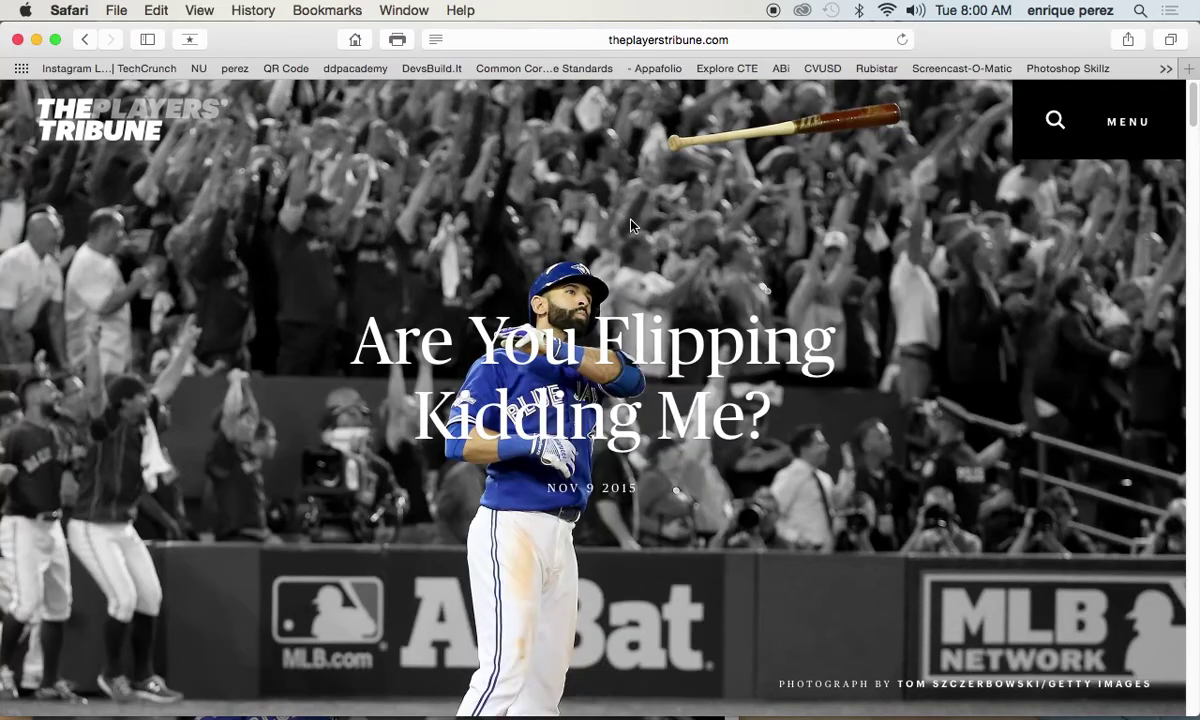
key("super+Tab")
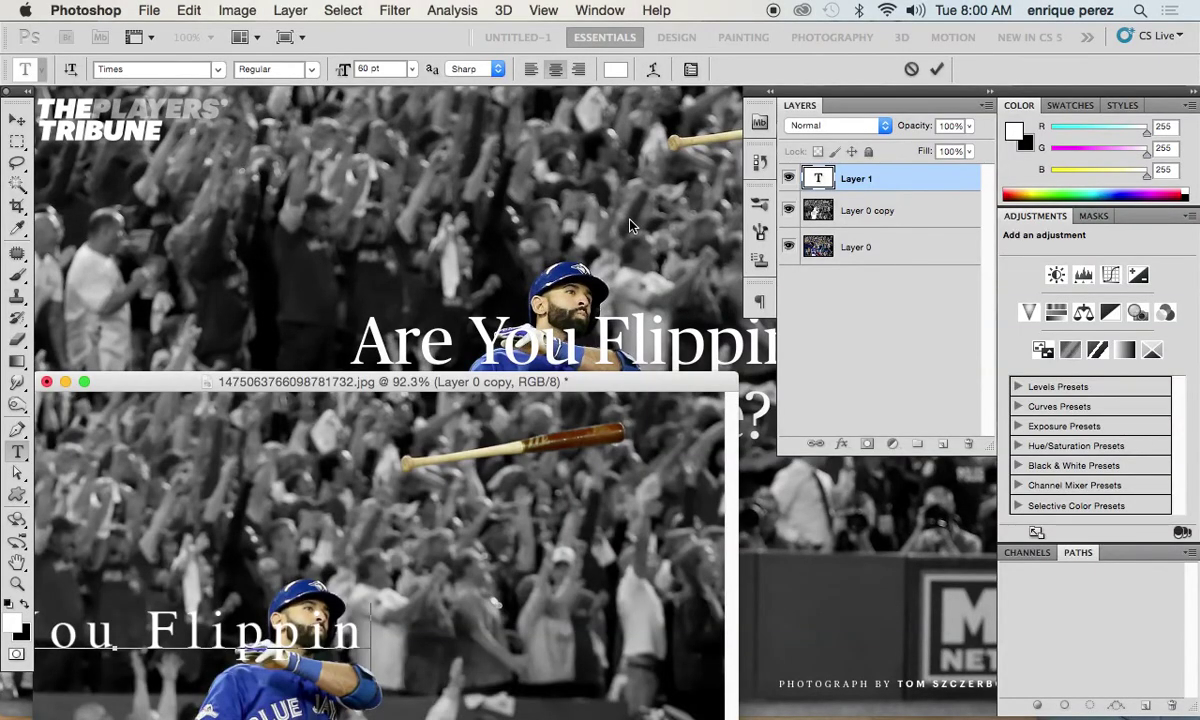
- Type 'g Kidding Me?' to complete the headline's second line, ending in 'Kidding Me?'
type("g ")
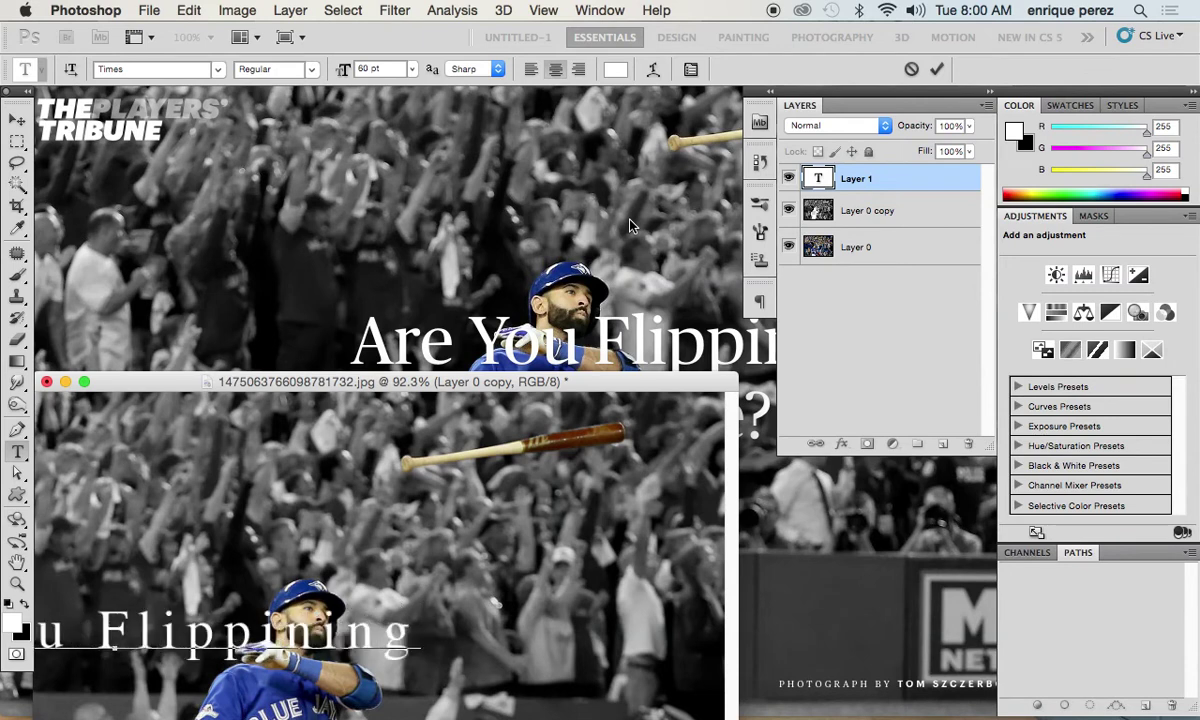
type("Kidding")
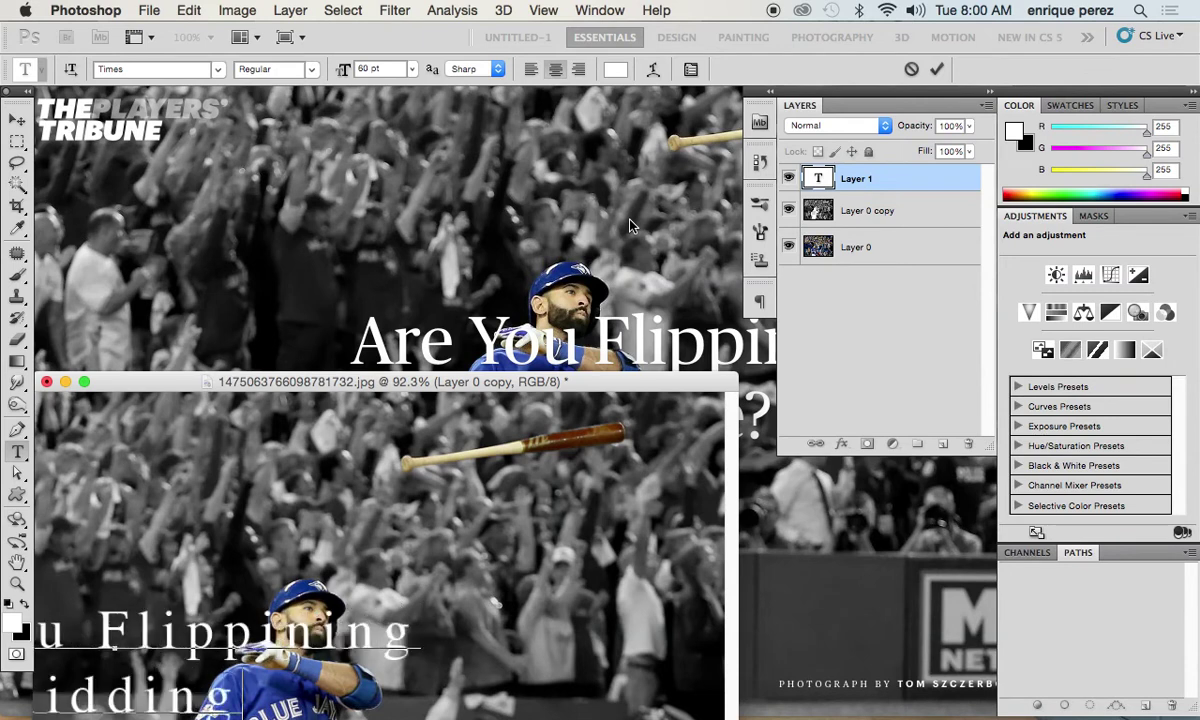
type(" Me?")
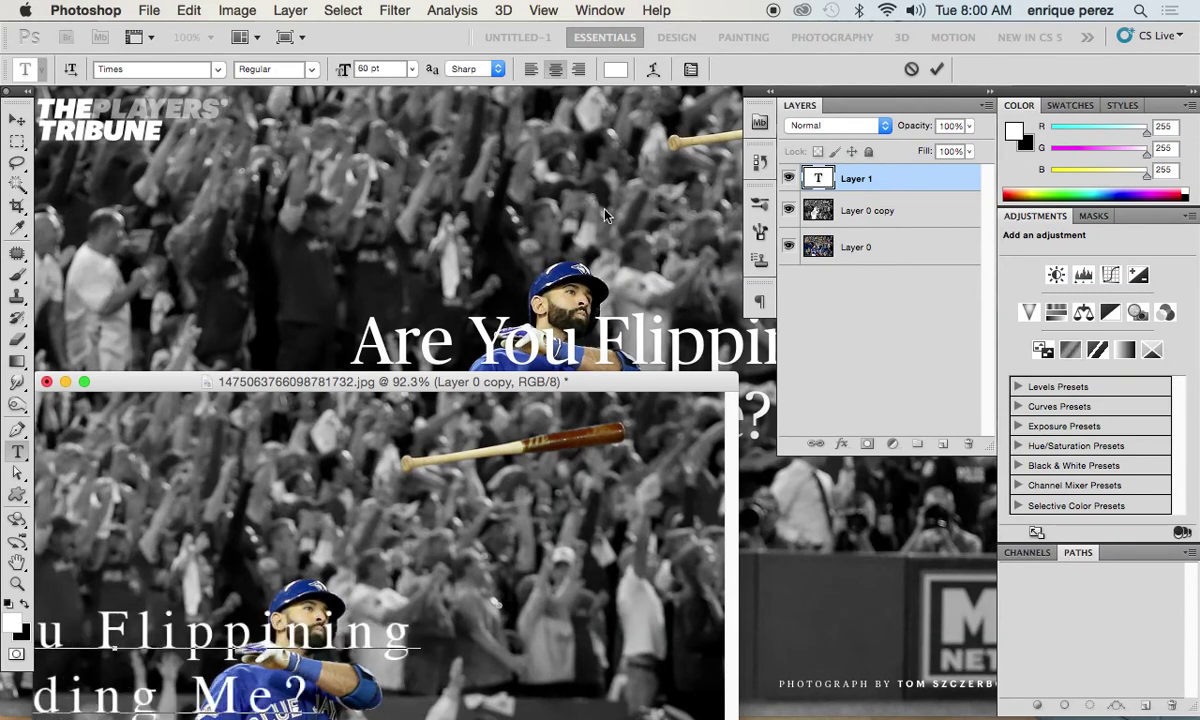
key("super+Tab")
key("super+Tab")
mouse_move(497, 143)
left_mouse_down()
mouse_move(557, 143)
mouse_move(514, 124)
left_mouse_up()
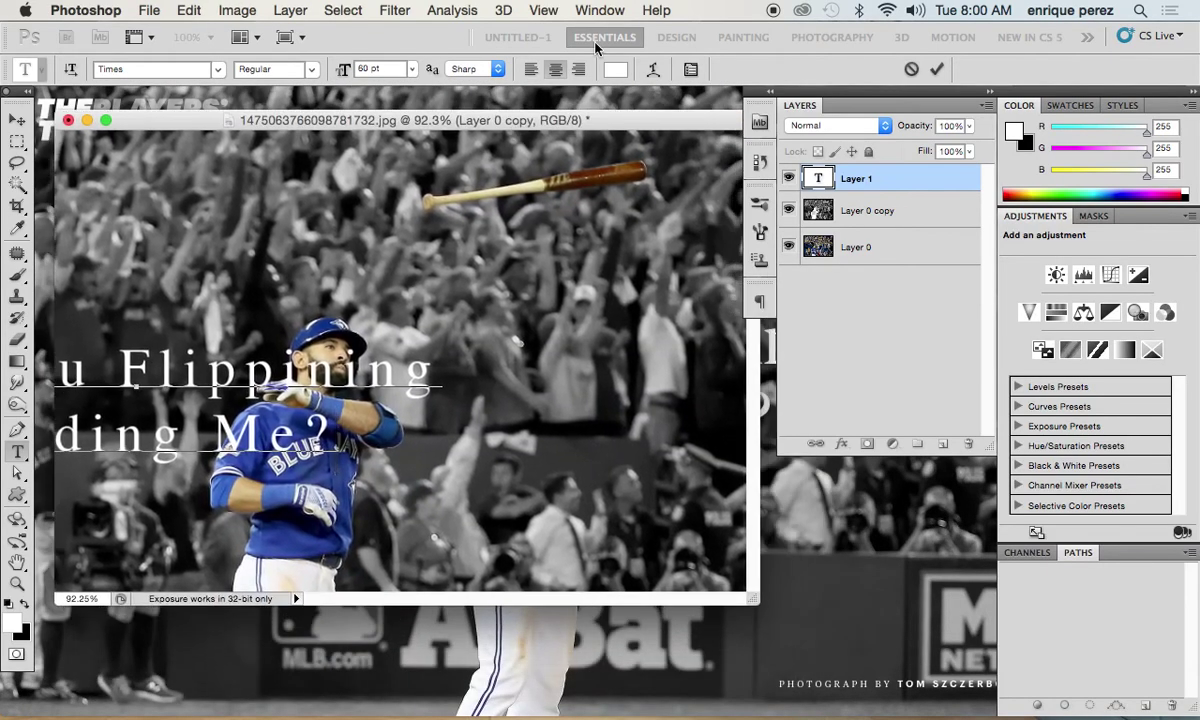
left_click(602, 11)
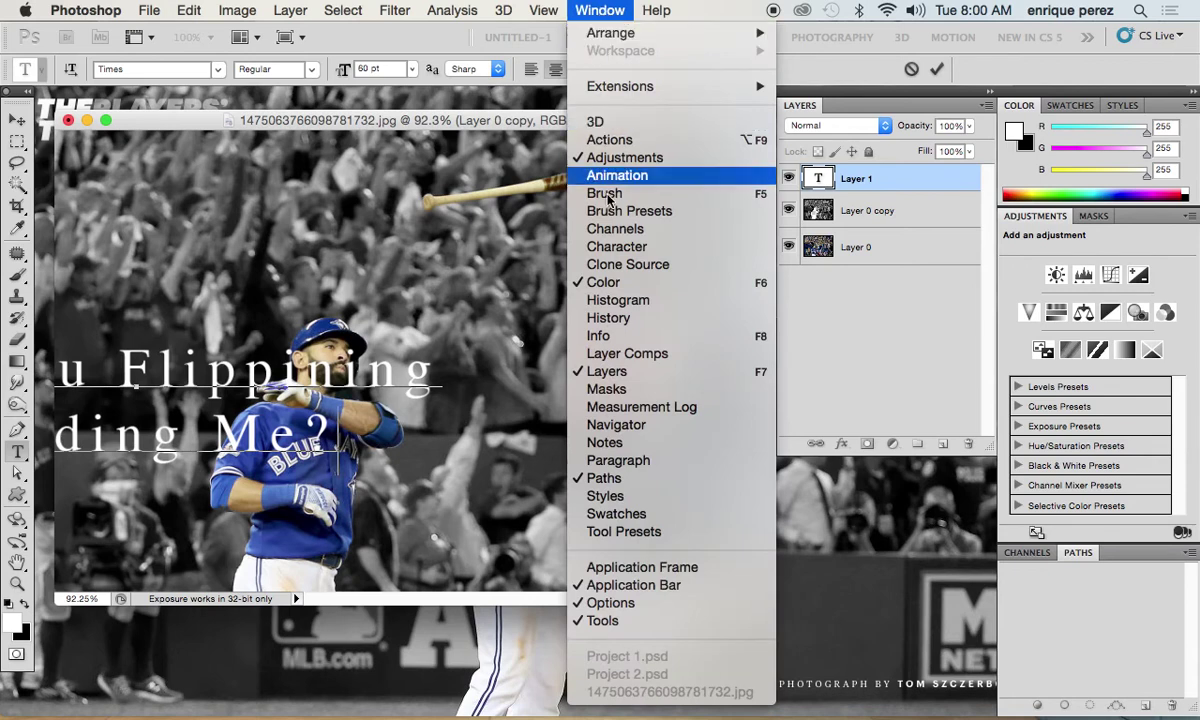
- In the Character panel, reduce the whole headline's tracking from 180 to 40
left_click(670, 250)
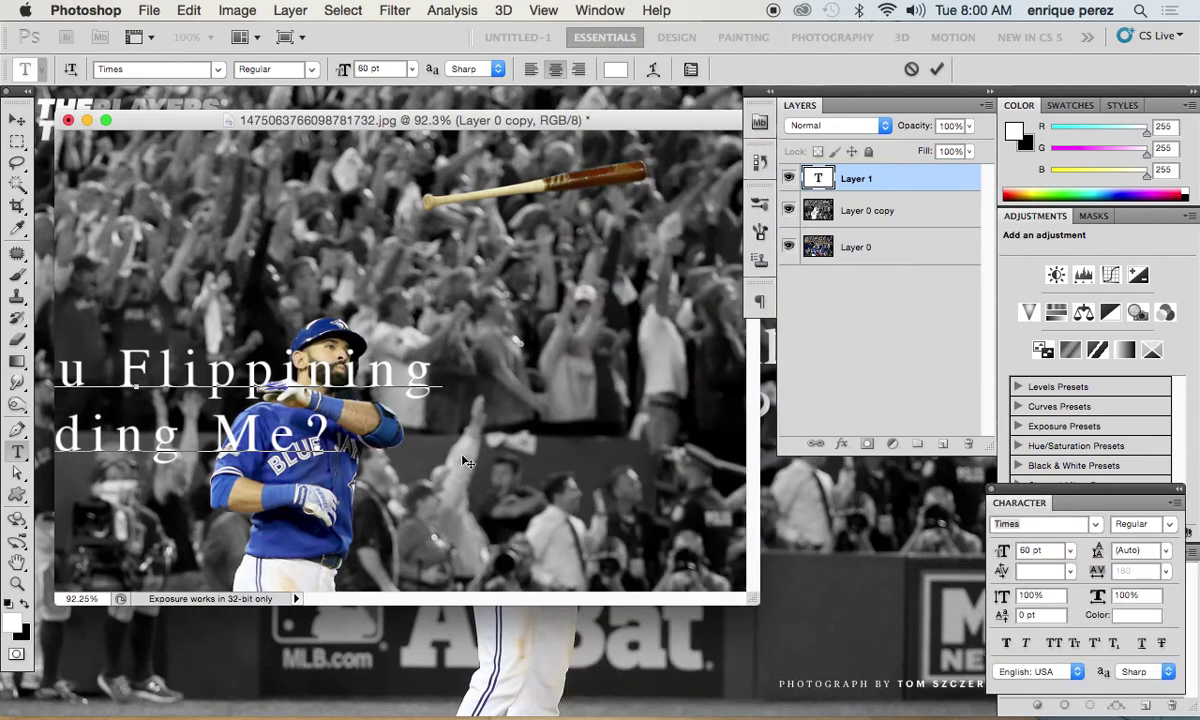
key("ctrl+a")
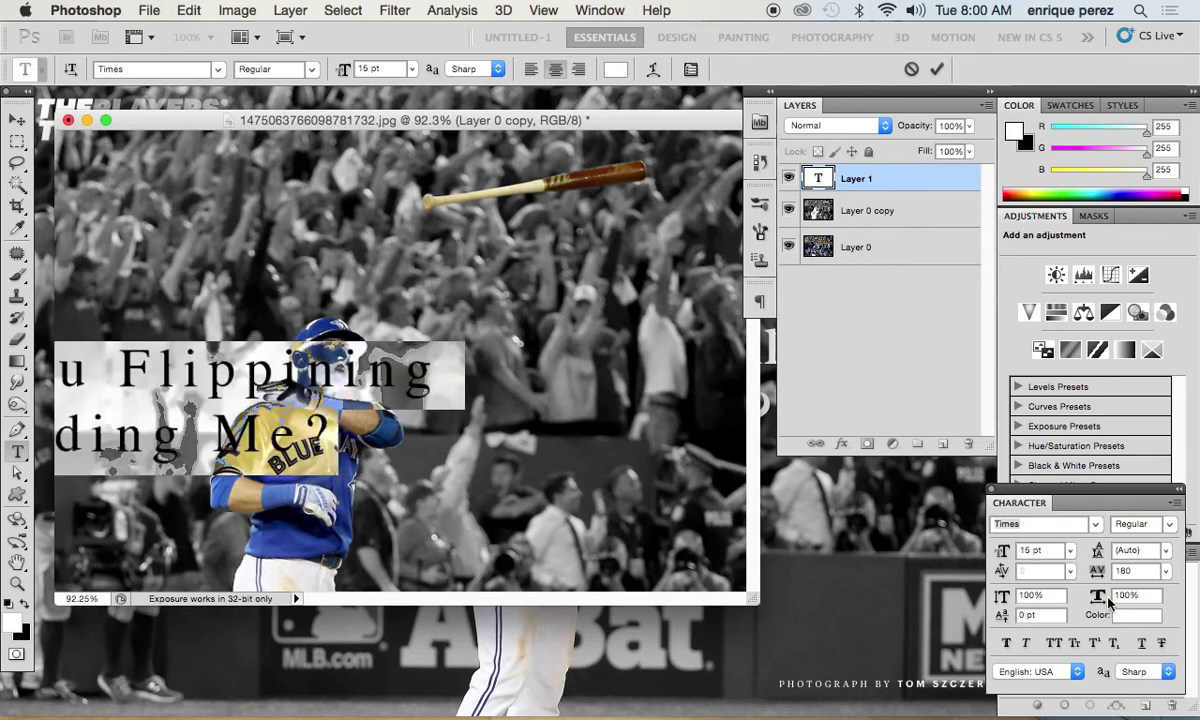
left_click_drag(1098, 579, 1095, 580)
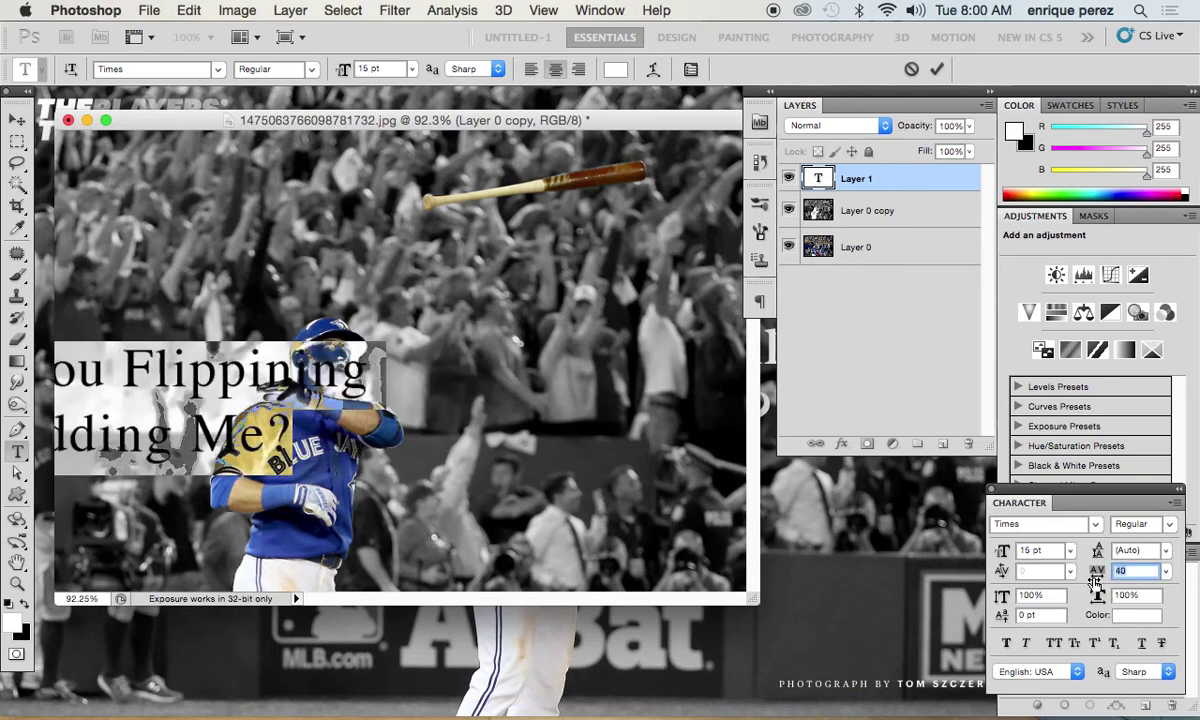
- Commit the headline text and move it to the centre of the photo over the player
left_click(17, 119)
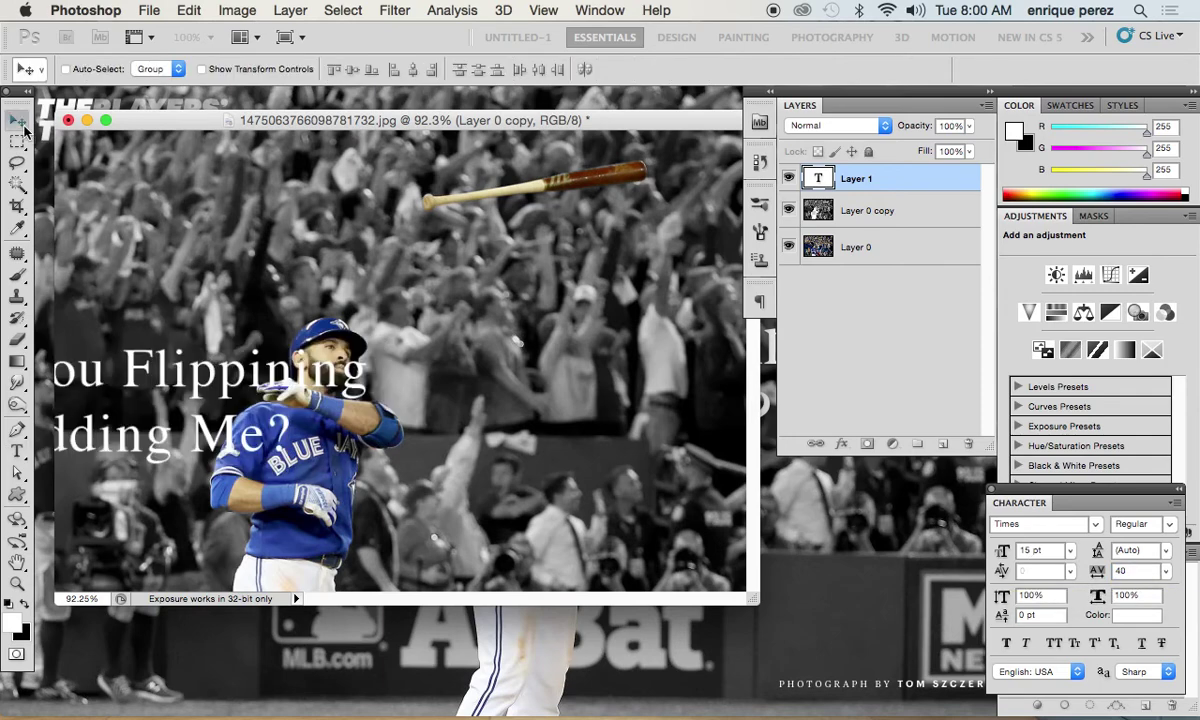
left_click_drag(225, 373, 398, 412)
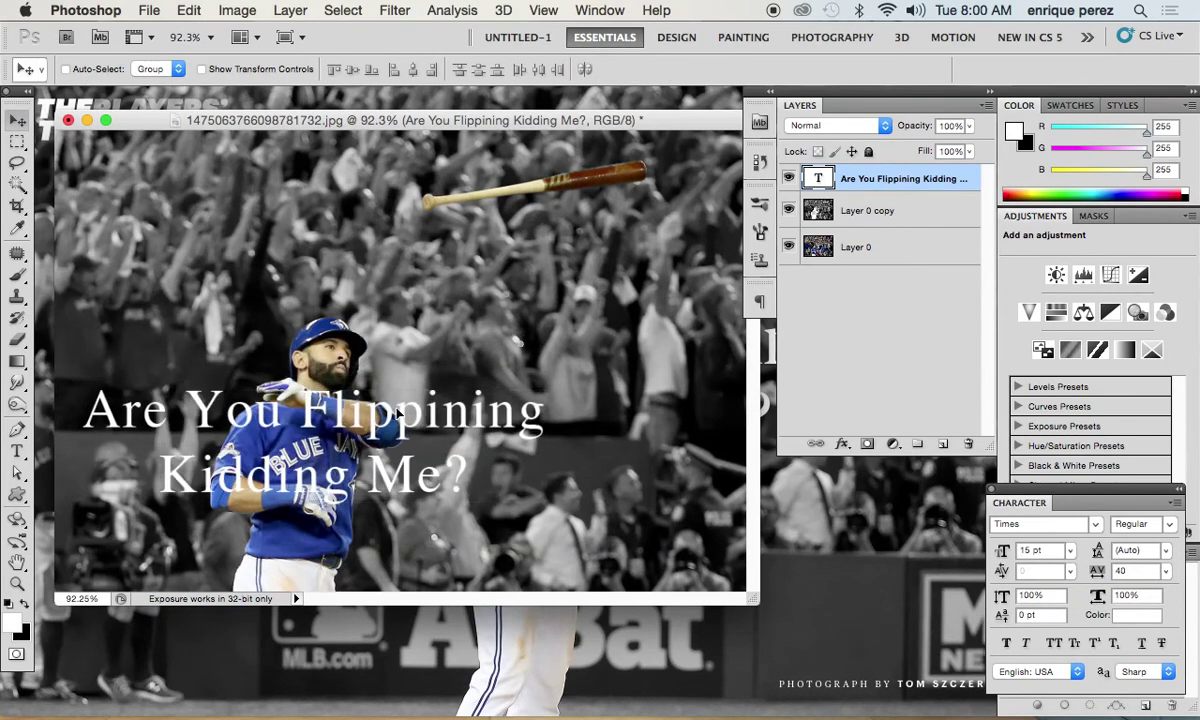
left_click_drag(355, 128, 357, 120)
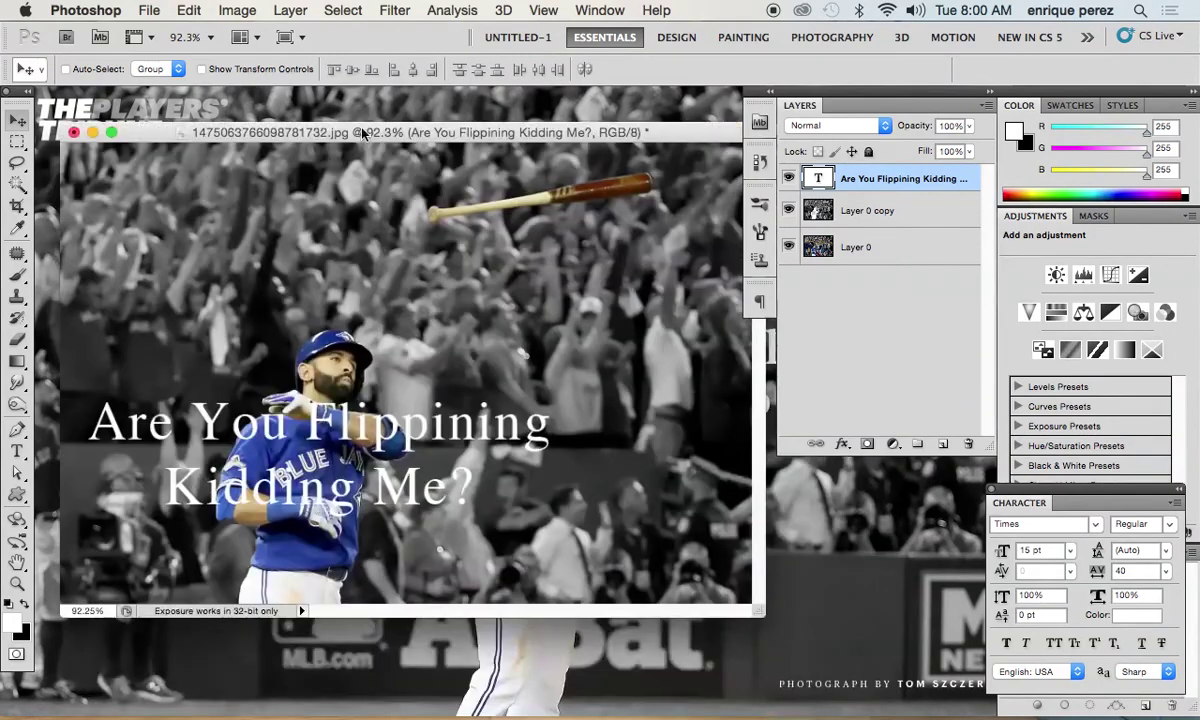
- Select all the headline text, set its tracking to 0, and commit it
key("t")
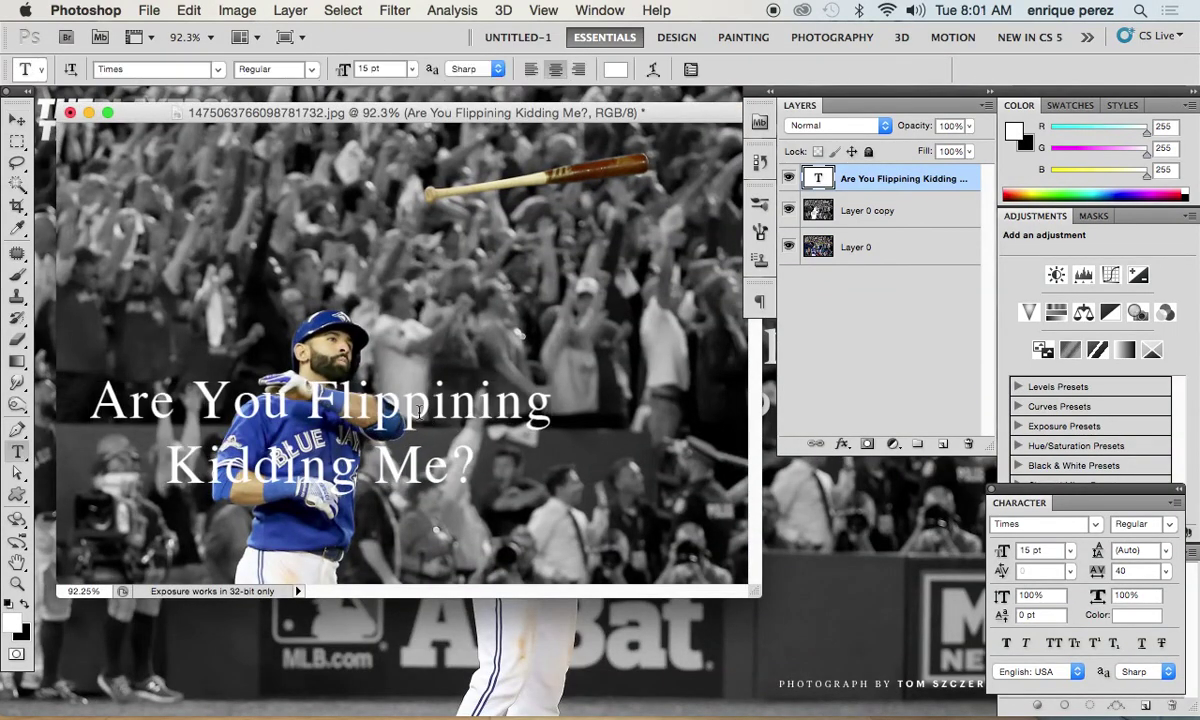
left_click(404, 400)
key("ctrl+a")
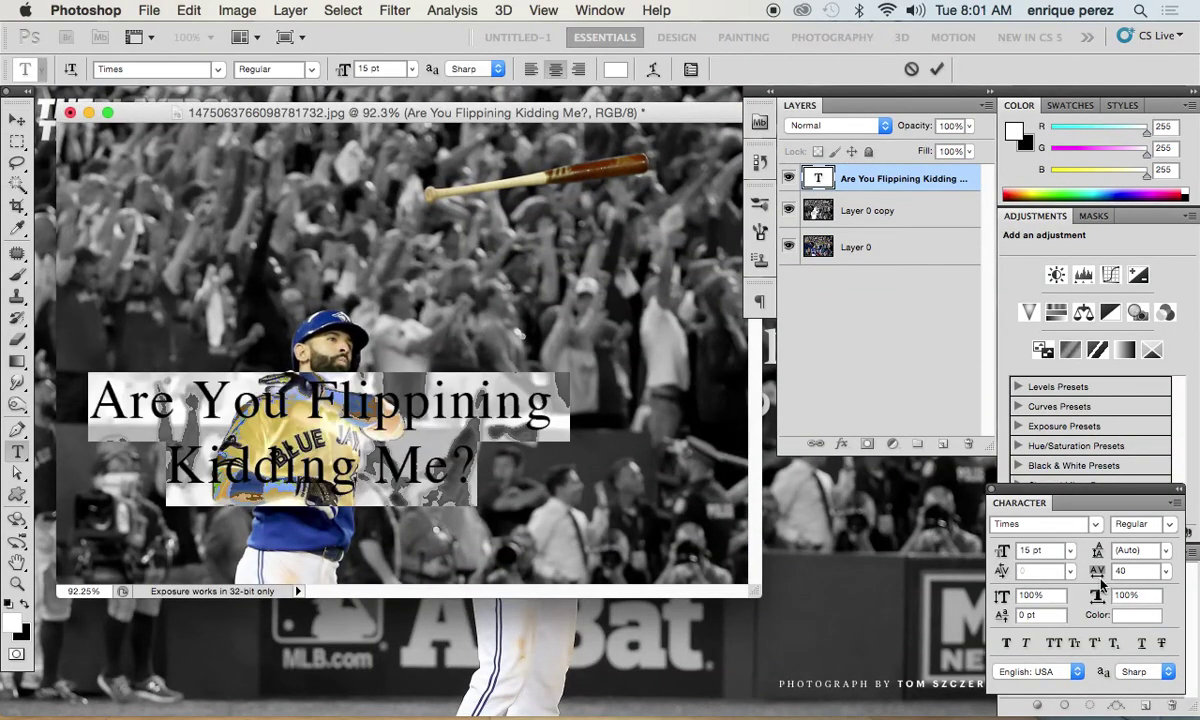
left_click_drag(1098, 580, 1058, 580)
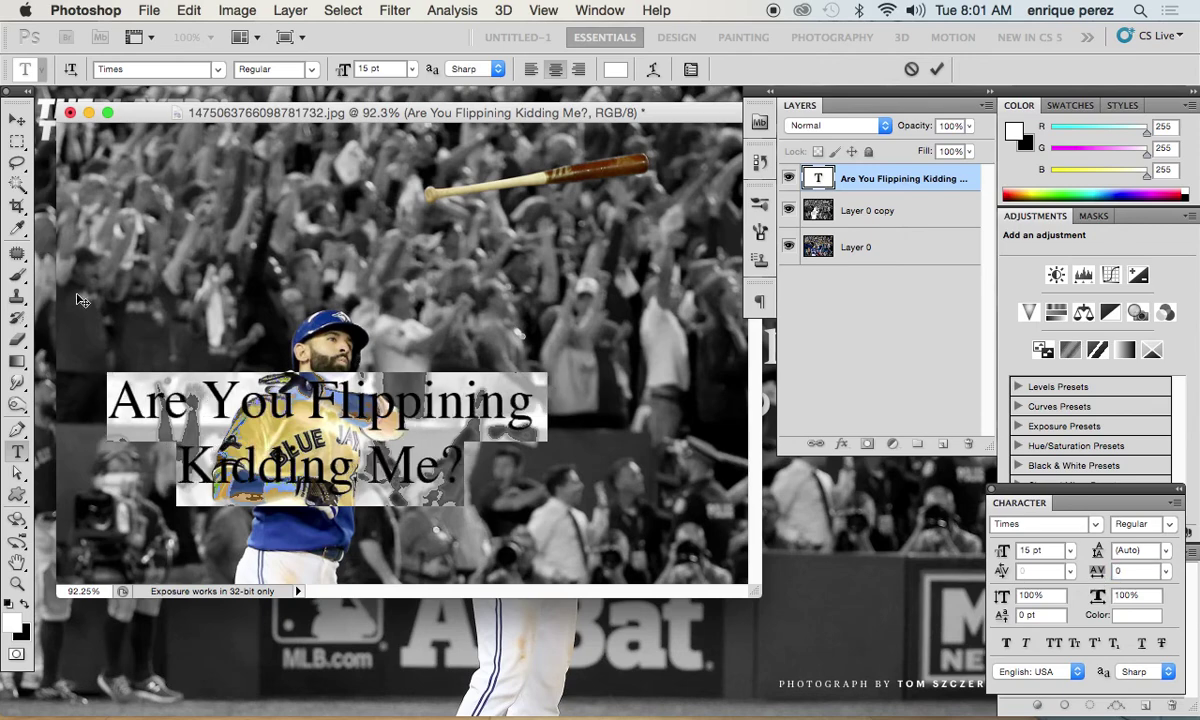
left_click(17, 119)
- Free Transform the headline up 125.56% to 18.83 pt, then nudge it left and down
left_click(189, 10)
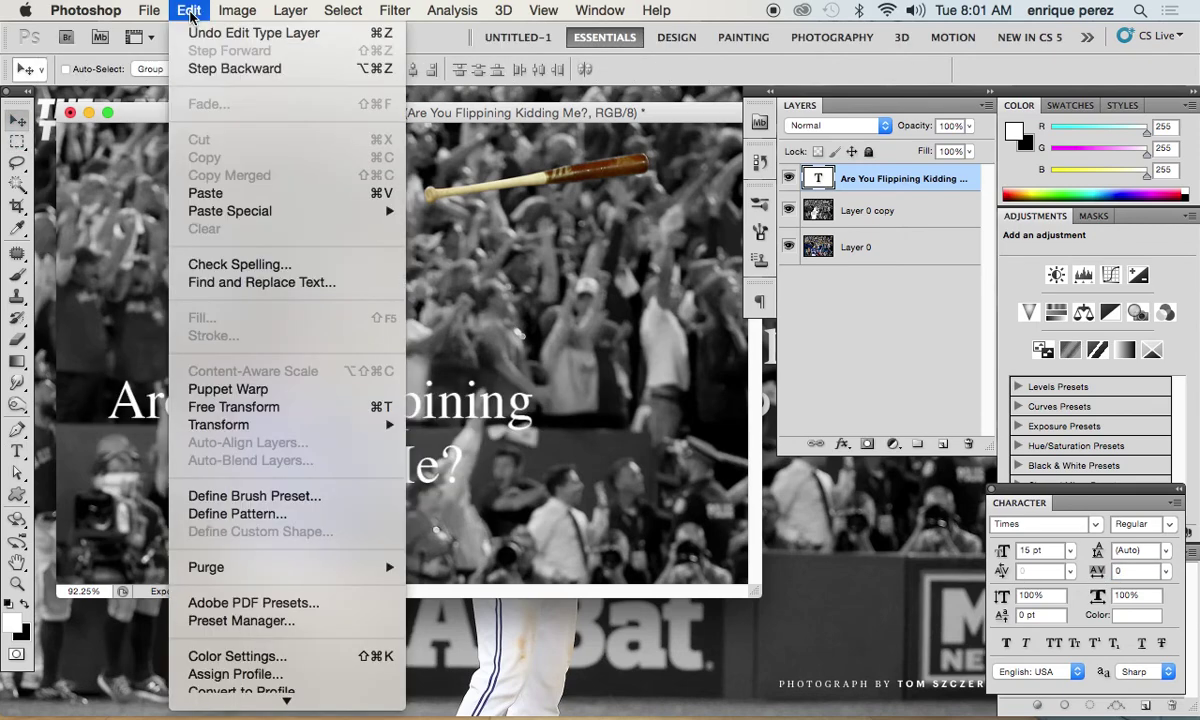
left_click(270, 407)
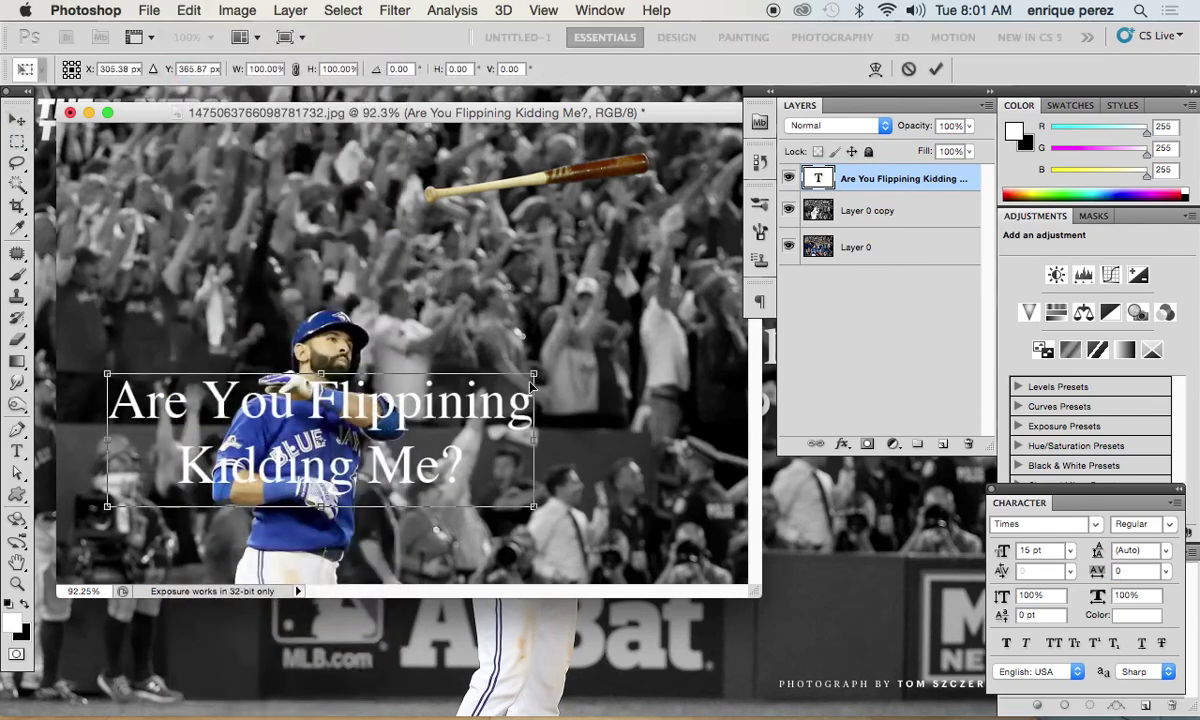
left_click_drag(537, 371, 643, 340)
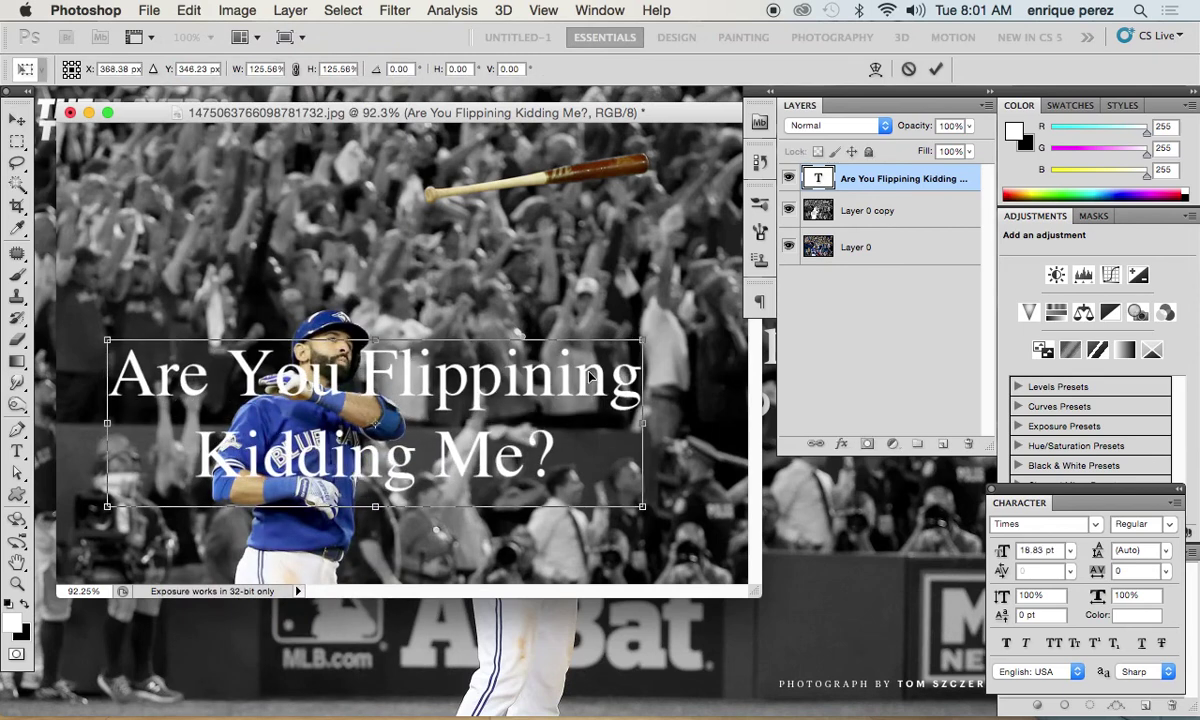
key("Return")
left_click_drag(588, 388, 546, 416)
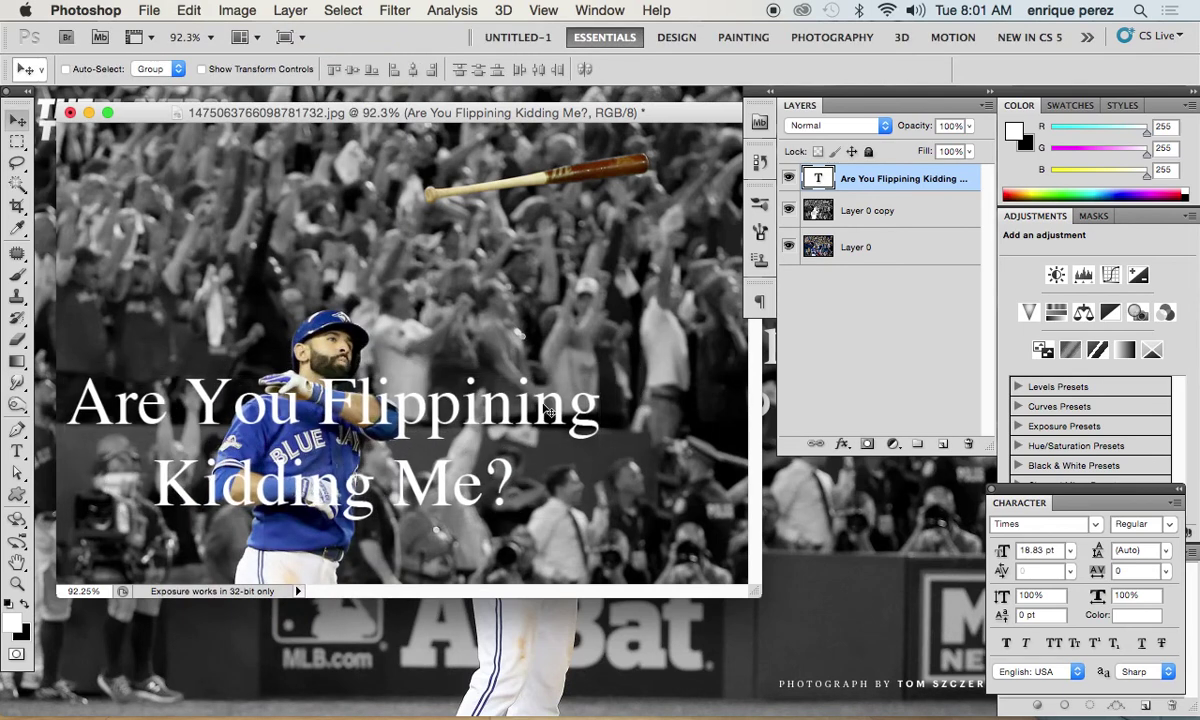
left_click(285, 10)
mouse_move(319, 122)
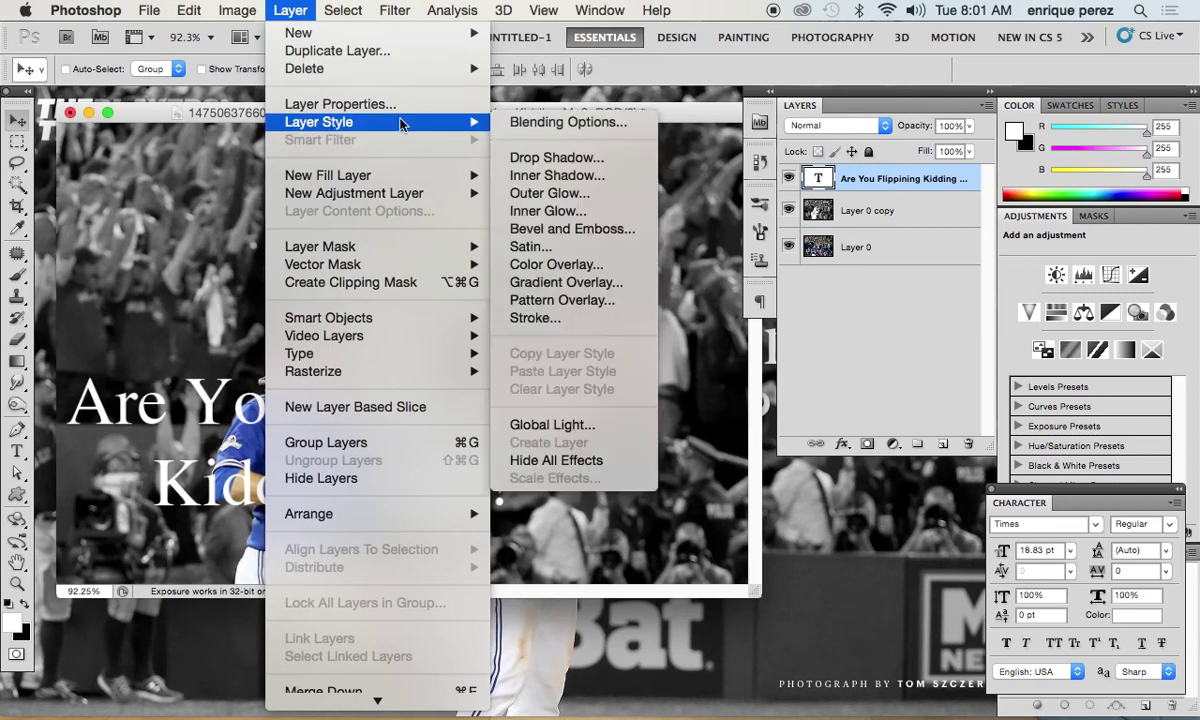
- Add a drop shadow to the headline with 0 px distance, 7% spread and 10 px size
left_click(510, 158)
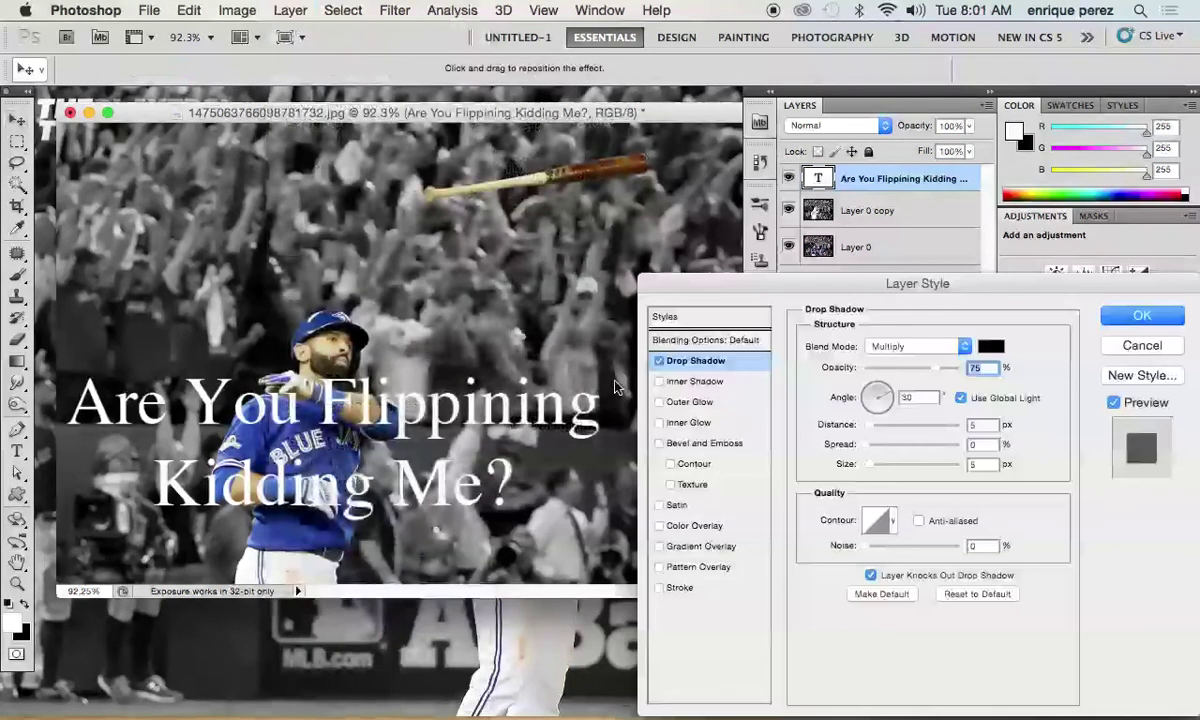
left_click_drag(873, 425, 873, 466)
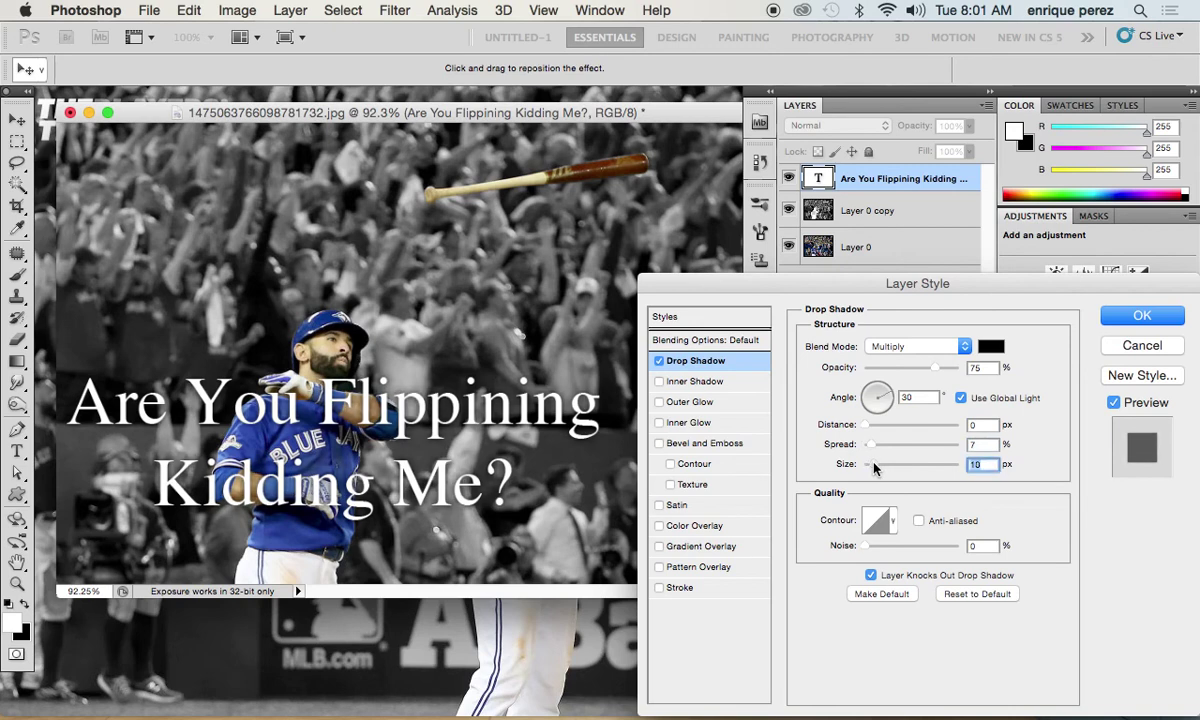
key("Up")
left_click(1142, 315)
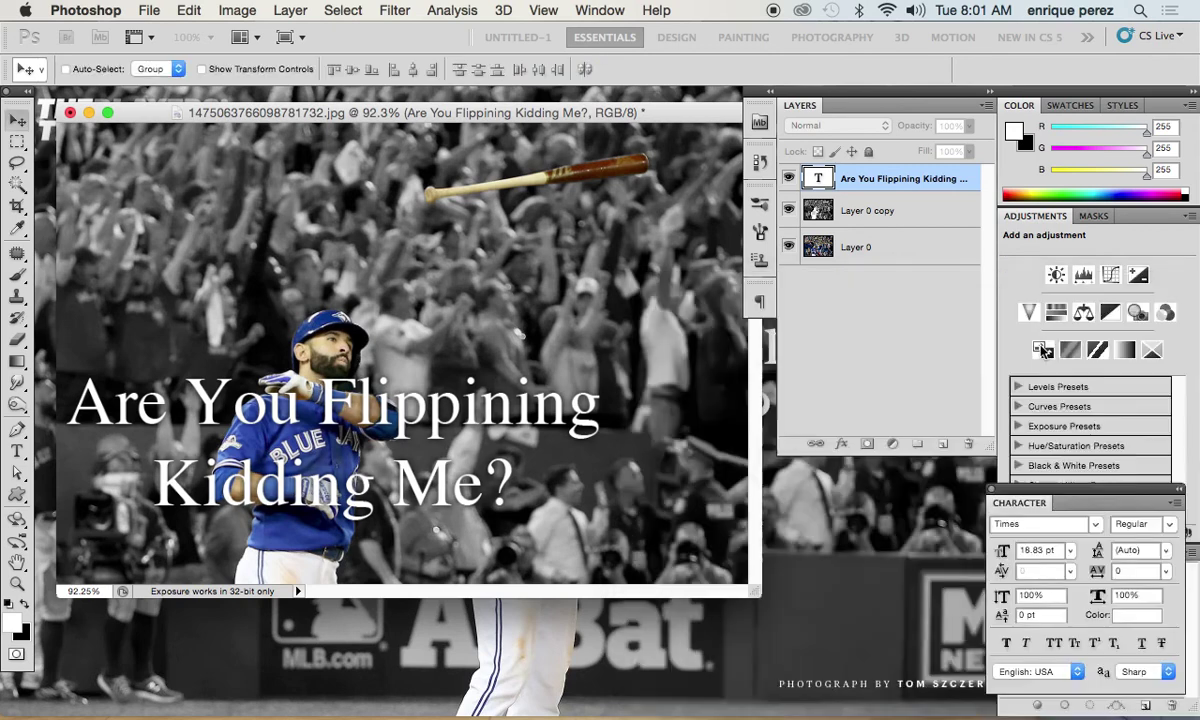
left_click_drag(755, 587, 904, 714)
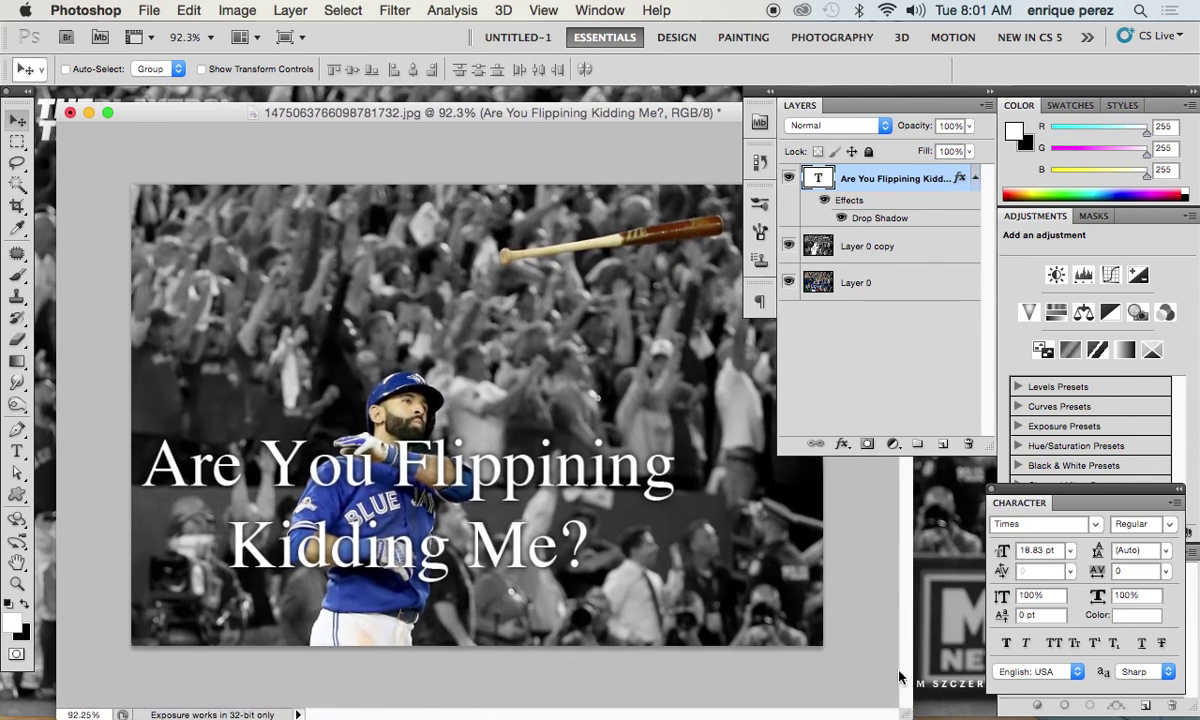